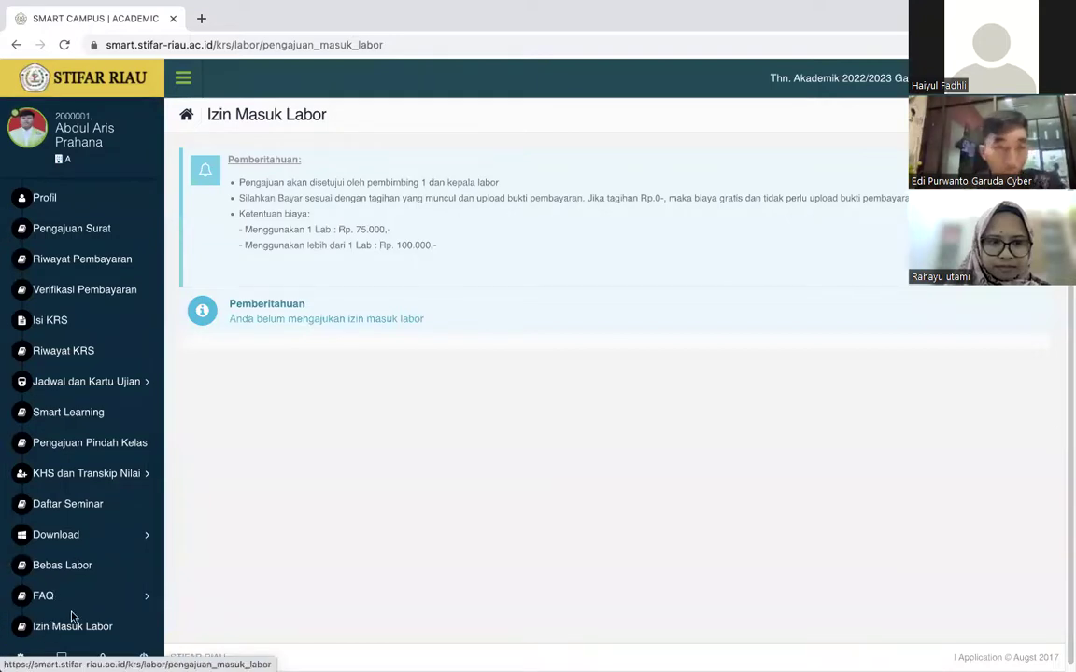
Reload the Izin Masuk Labor page and review the Rp. 75.000 single-lab fee.
left_click(79, 627)
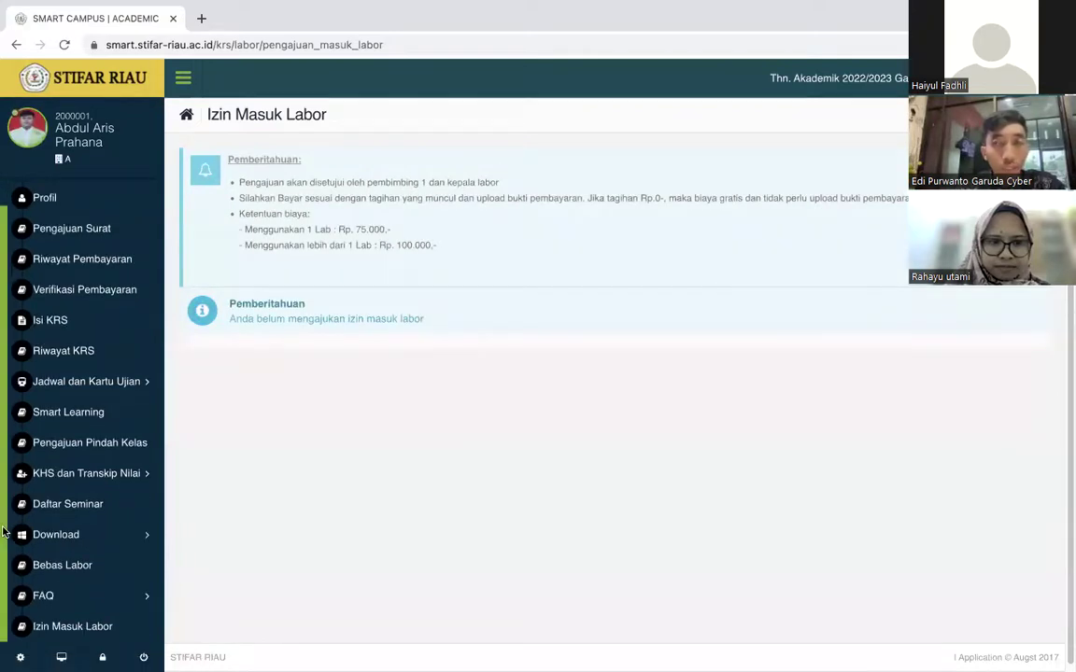
left_click(58, 629)
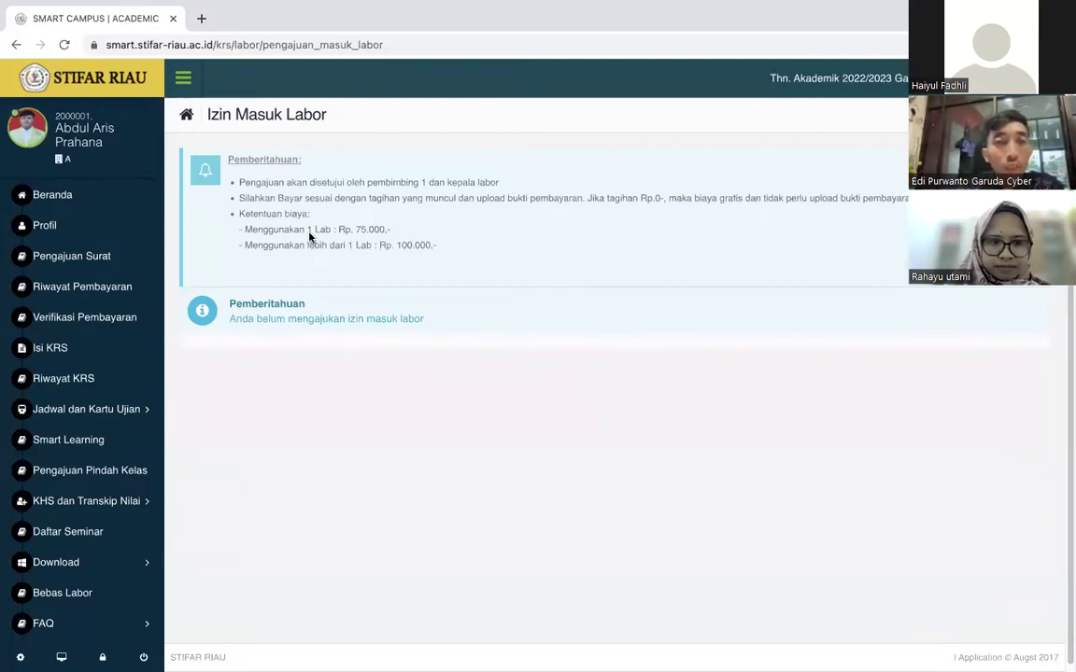
left_click_drag(358, 232, 409, 231)
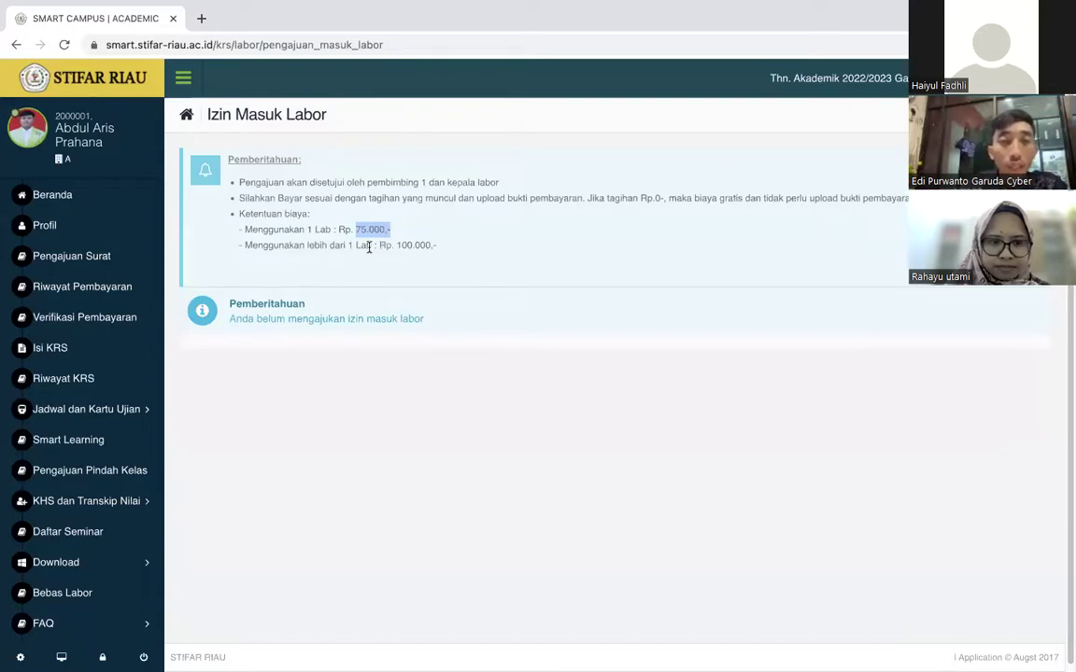
left_click(428, 245)
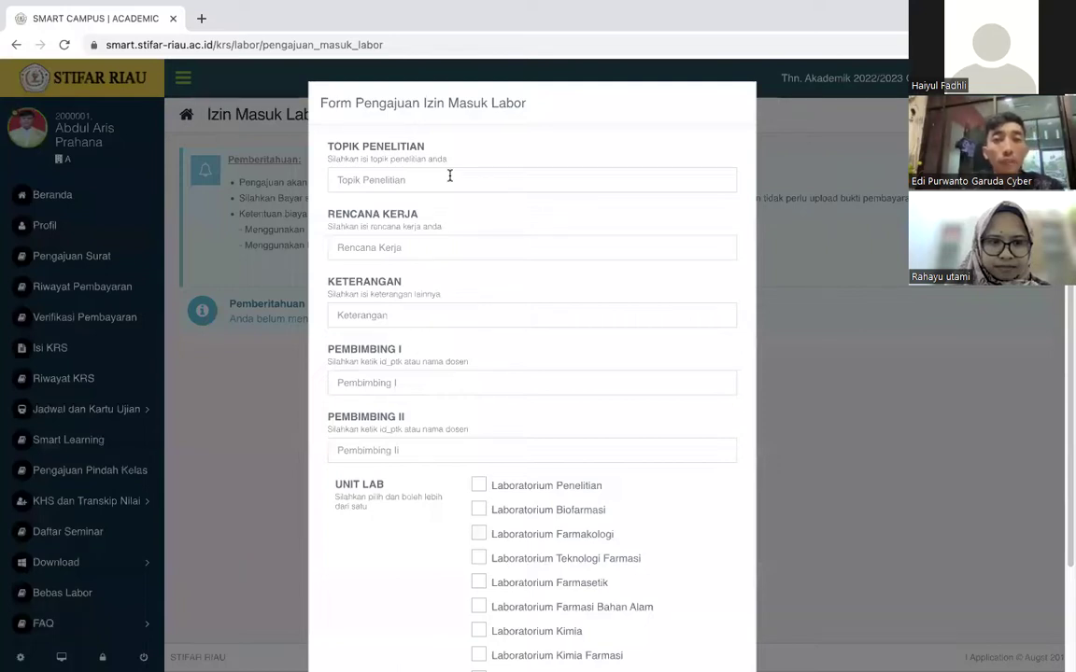
Enter topic 'Topik Penelitian', work plan 'Rencana Kerjanya' and notes '-'.
left_click(449, 176)
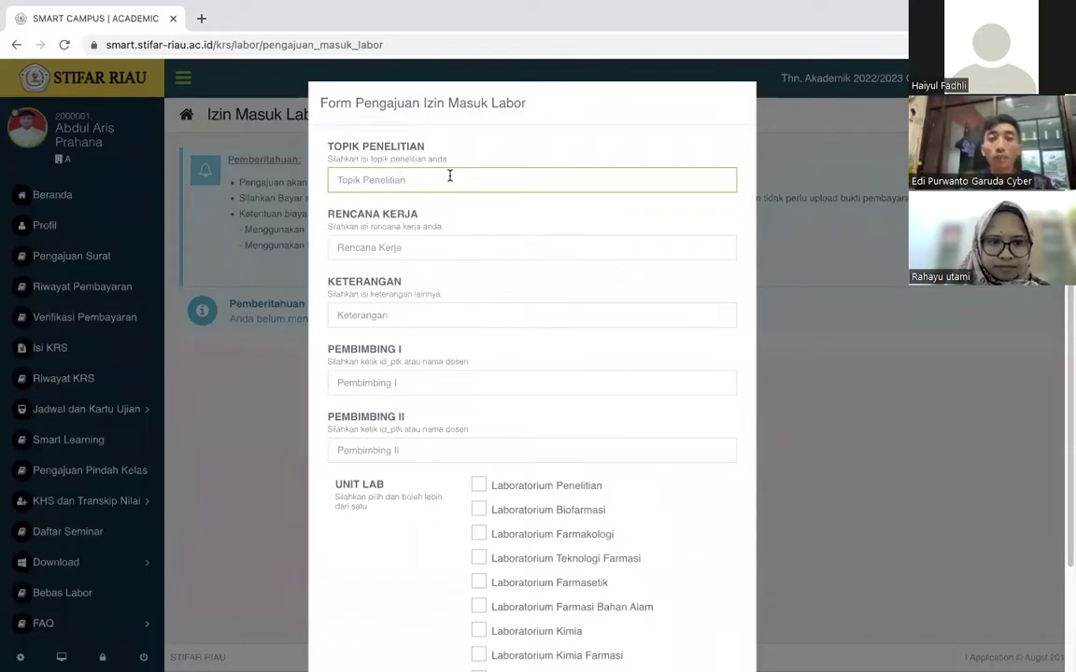
type("To")
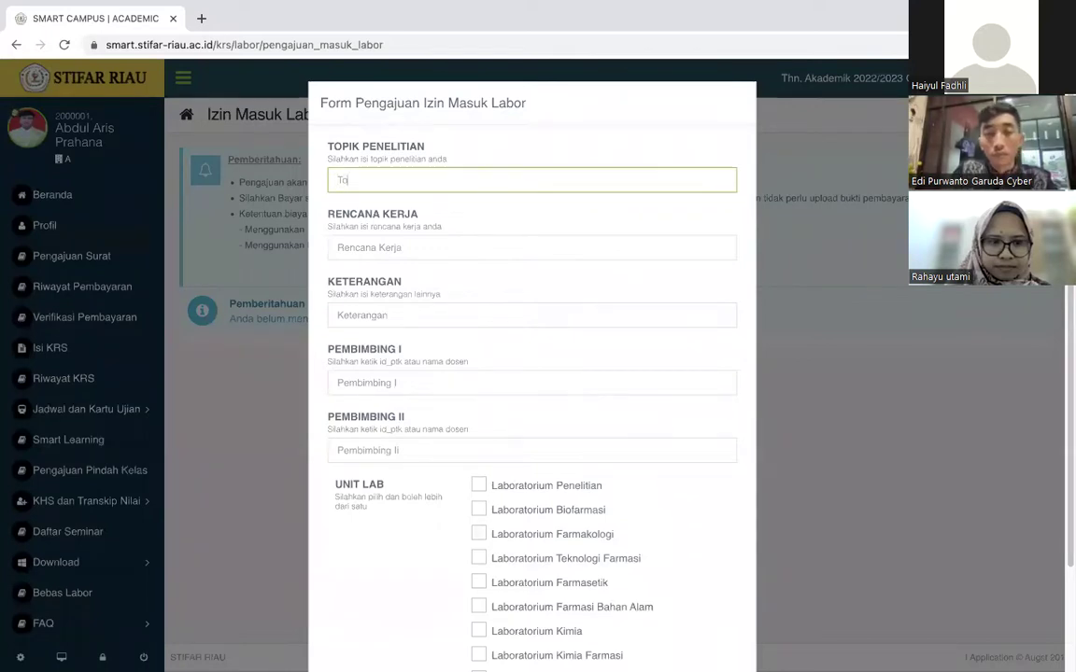
type("pik Penelitia")
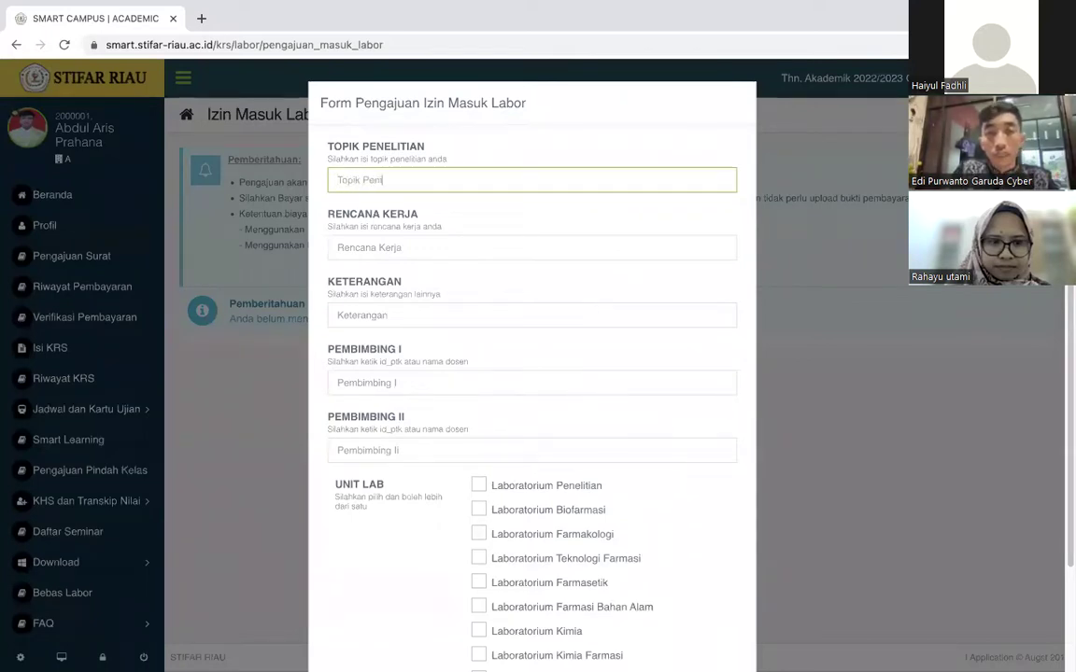
type("n")
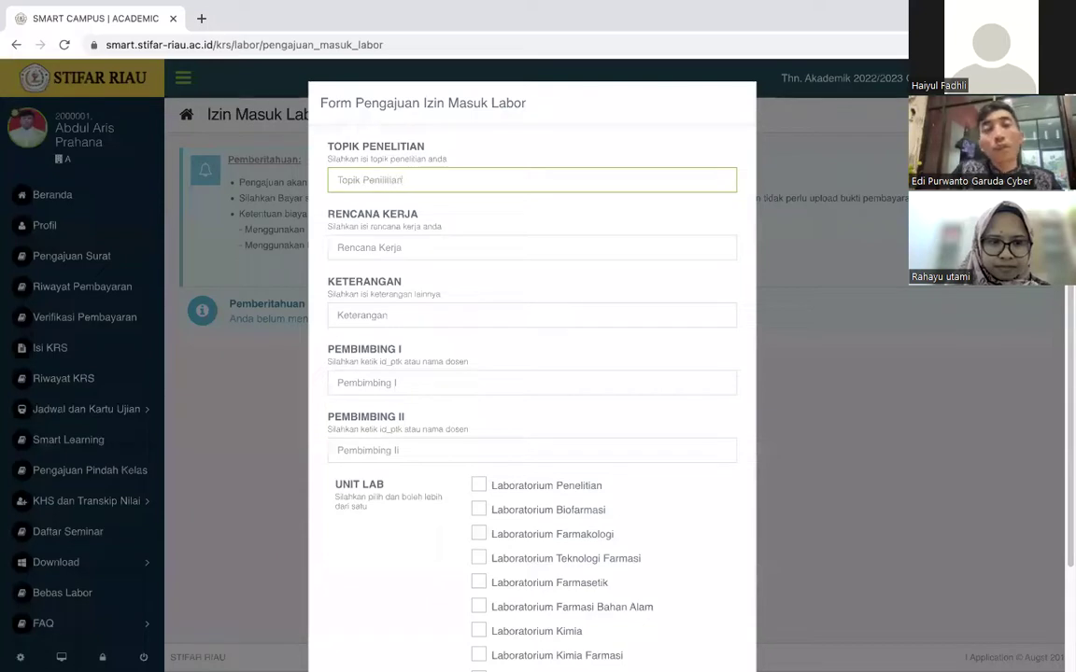
left_click(422, 247)
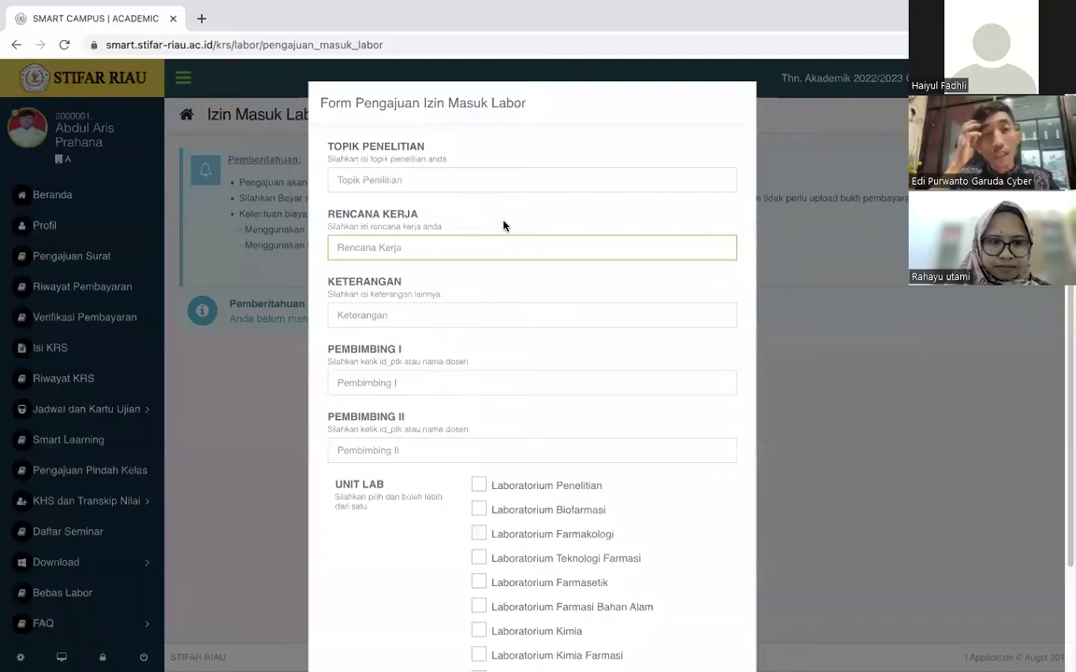
type("Rencana Kerjanya")
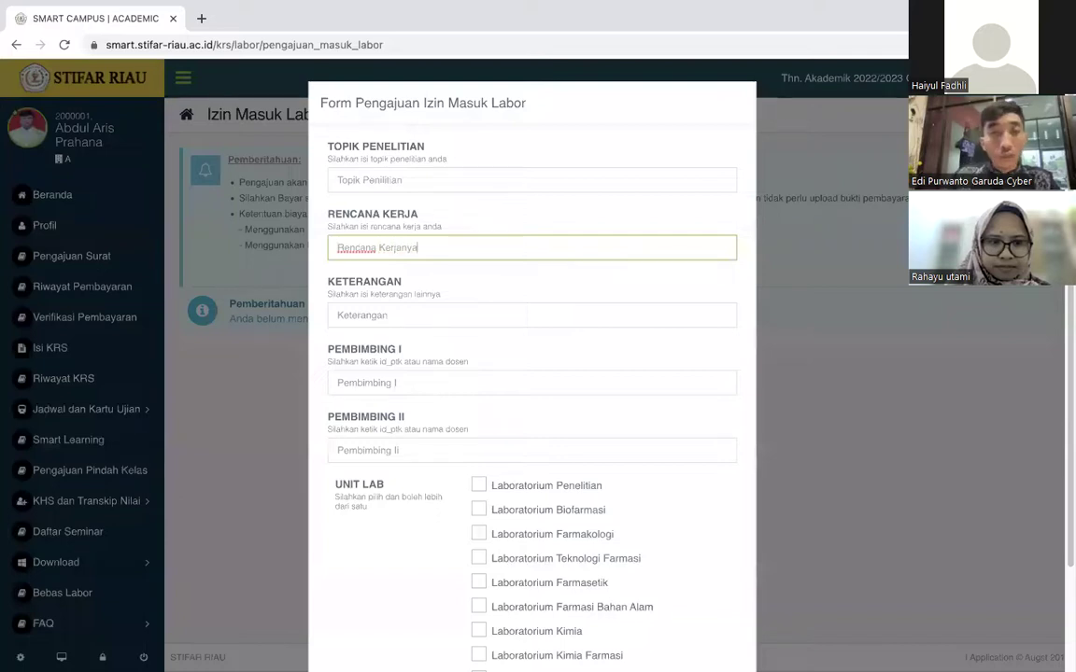
left_click(462, 317)
type("-")
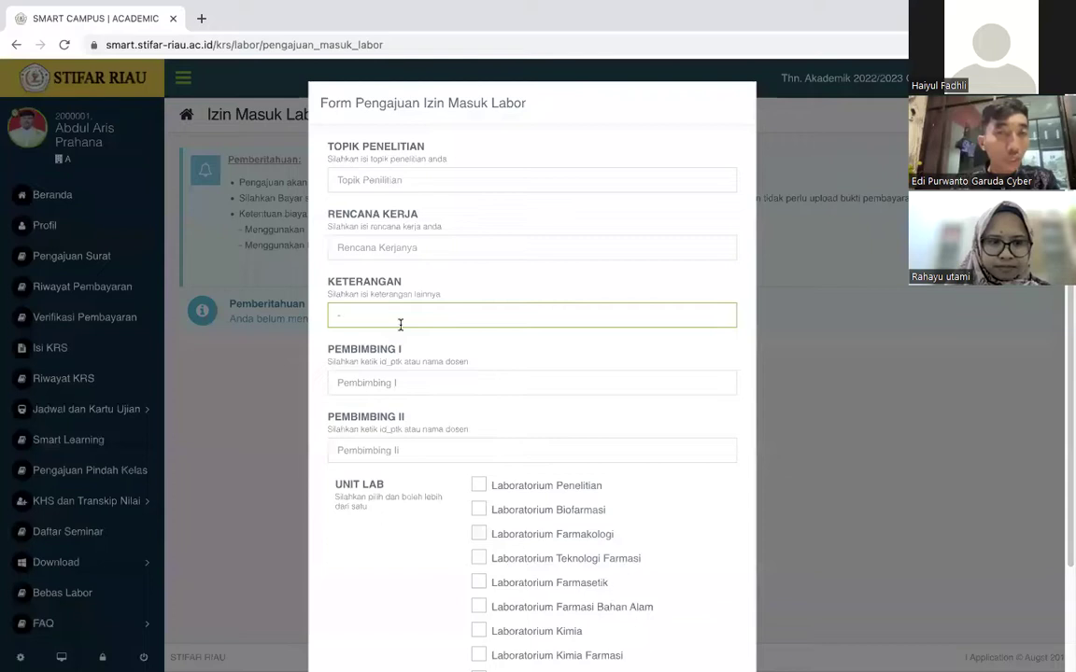
Choose a suggested lecturer as Pembimbing I and search lecturers for Pembimbing II.
left_click(382, 385)
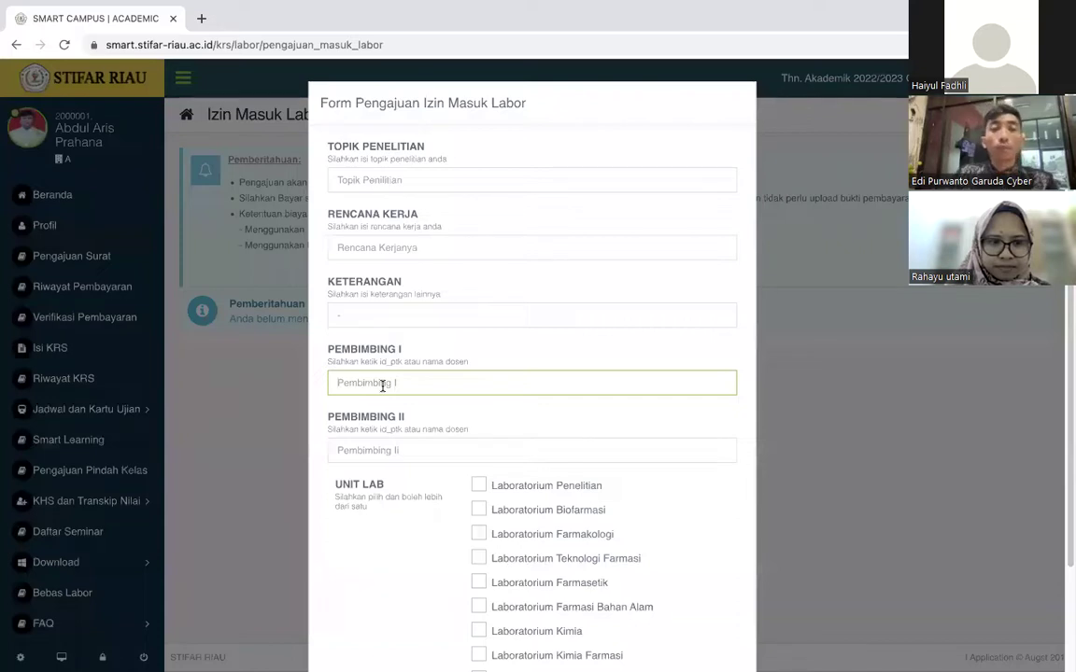
type("rahay")
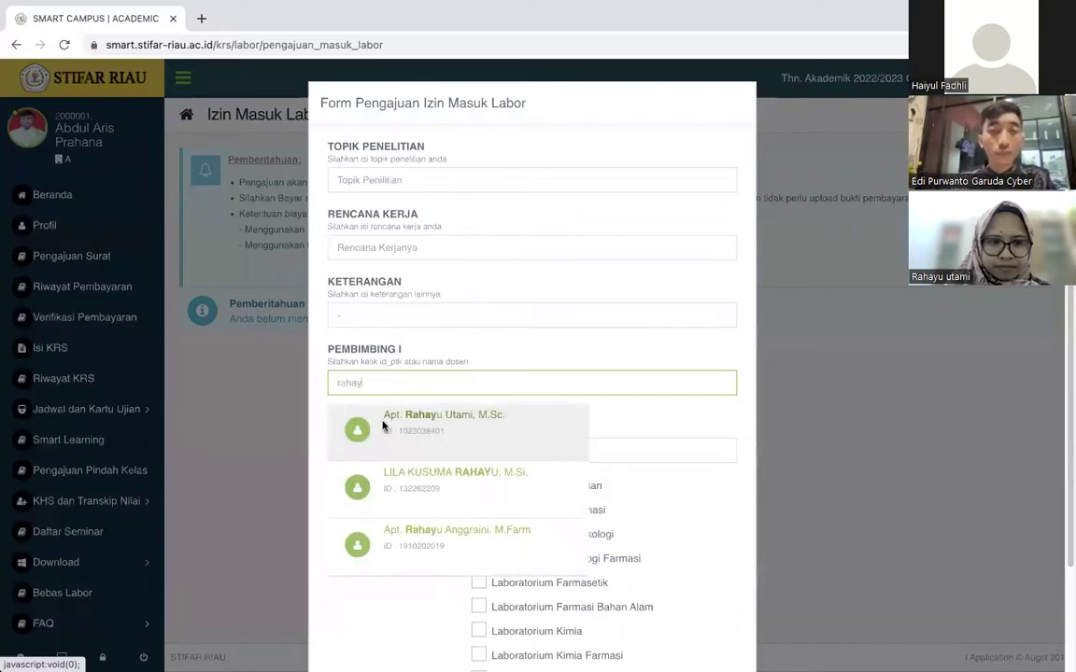
left_click(382, 426)
left_click(384, 449)
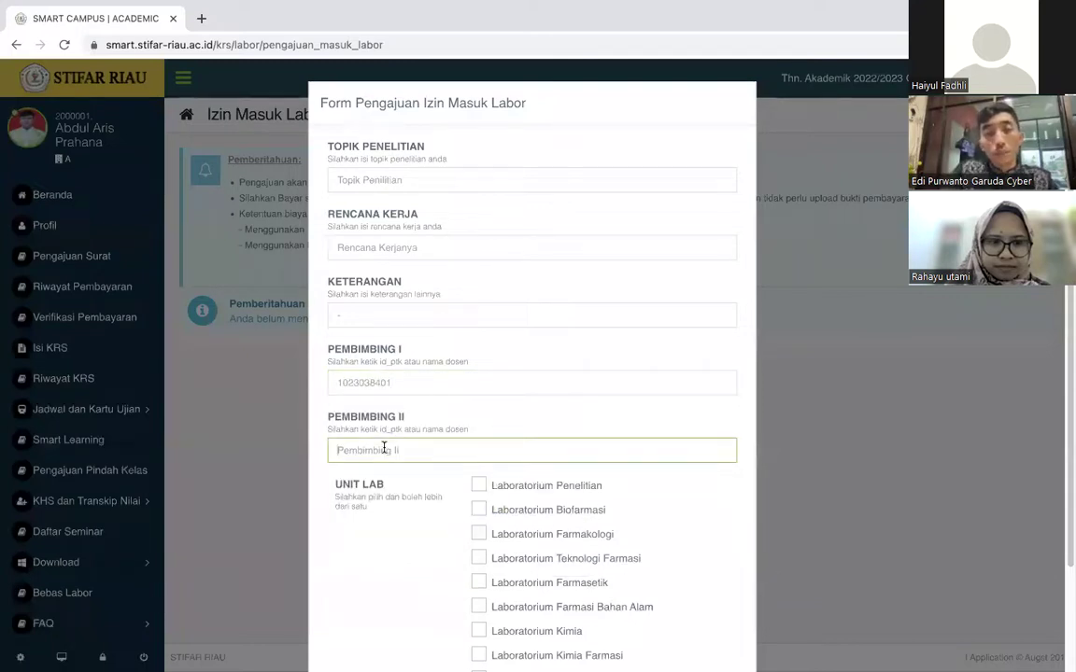
type("hay")
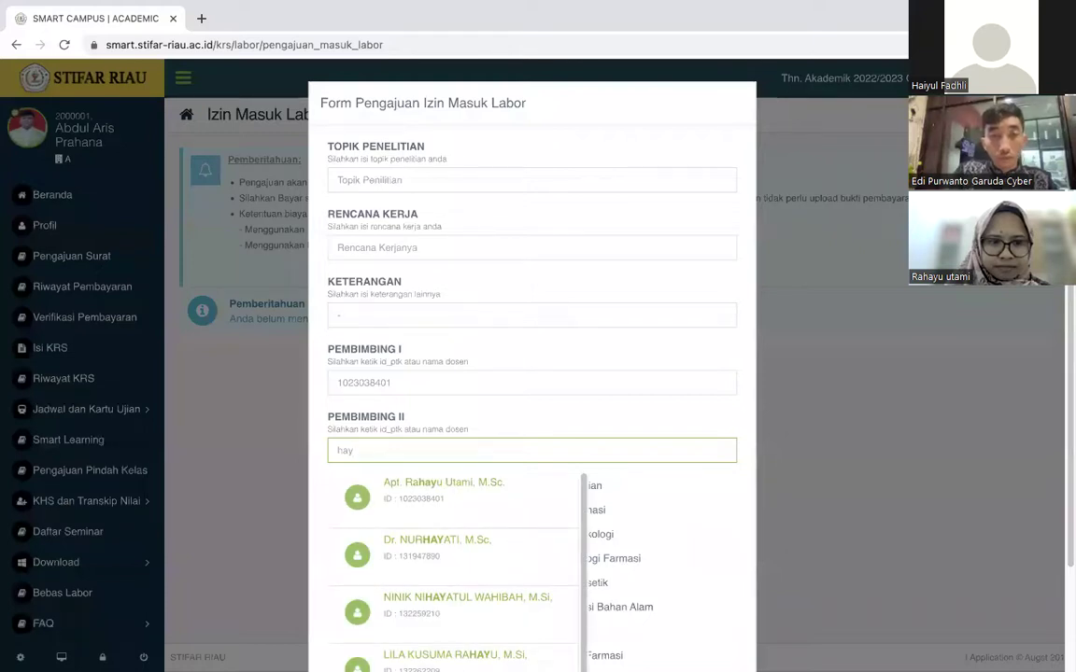
type("u")
key("BackSpace")
key("BackSpace")
type("iy")
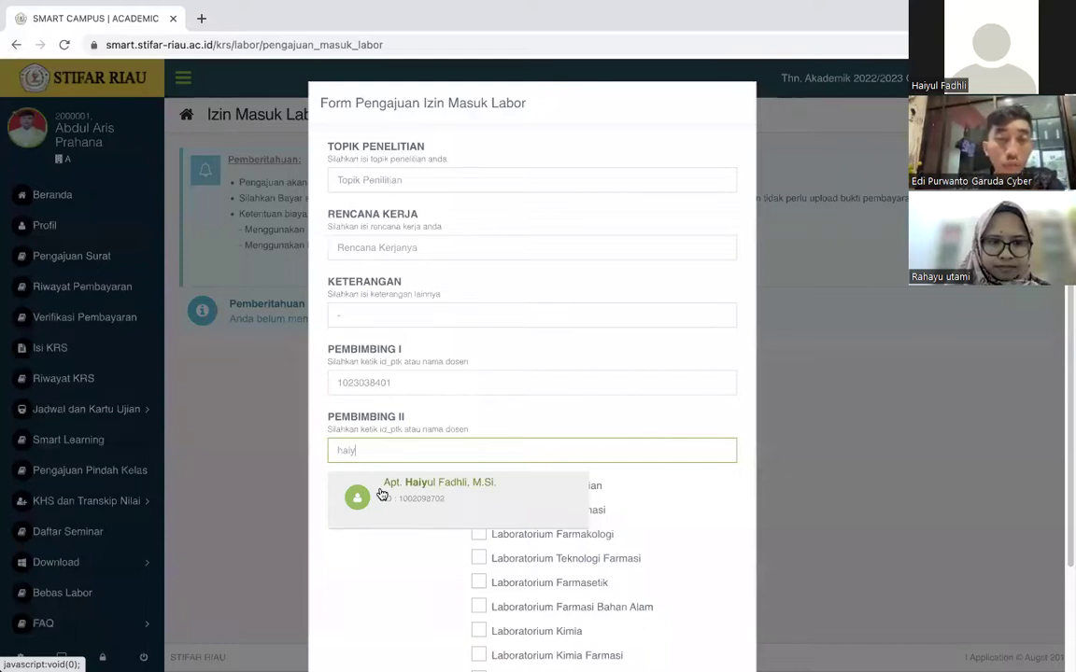
Pick the second supervisor and Laboratorium Kimia Farmasi, then close the form unsubmitted.
left_click(381, 494)
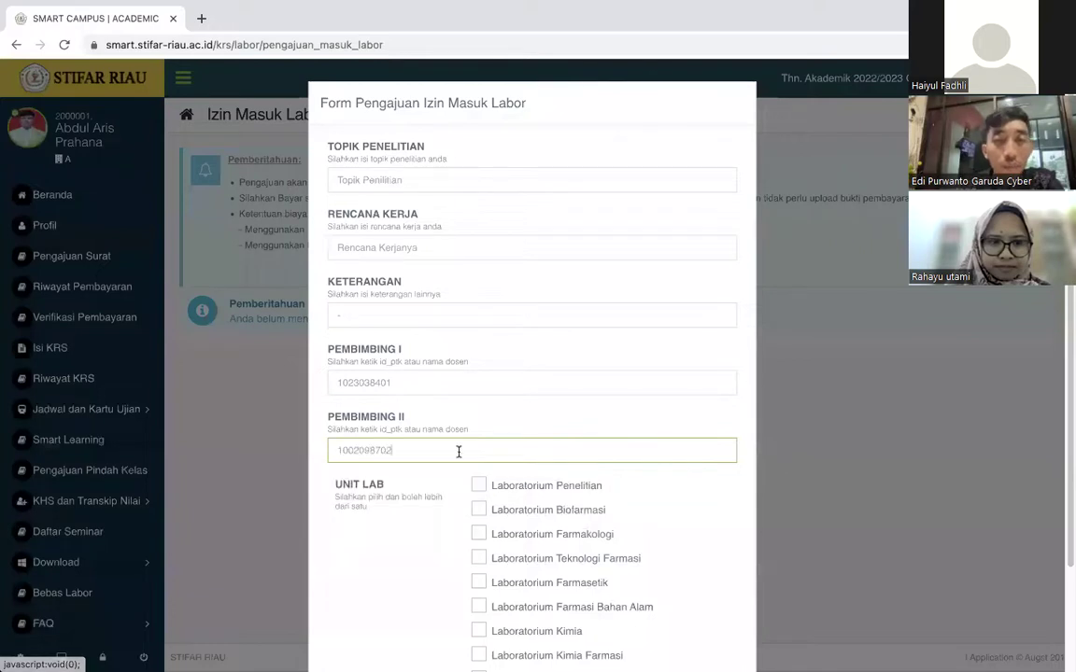
scroll(457, 452, "down", 2)
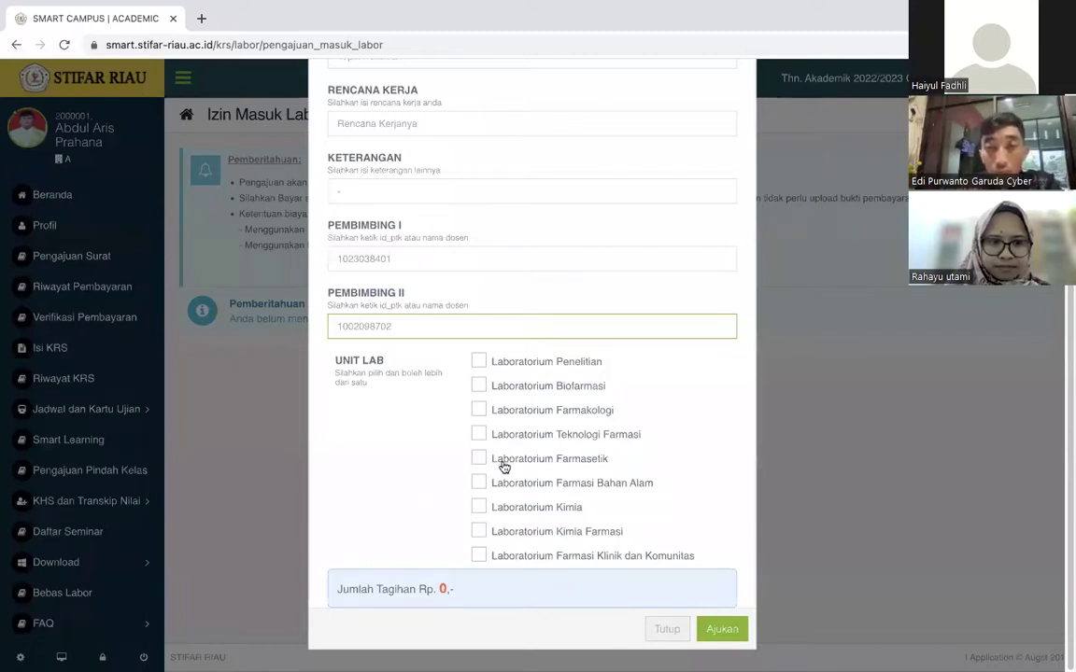
left_click(515, 525)
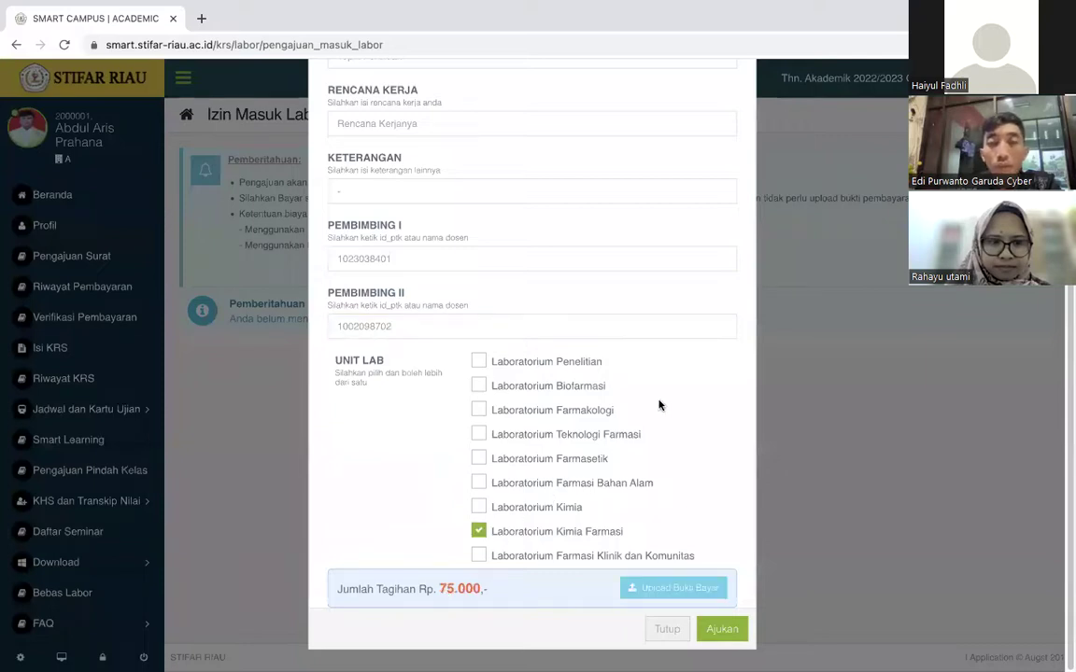
left_click(920, 620)
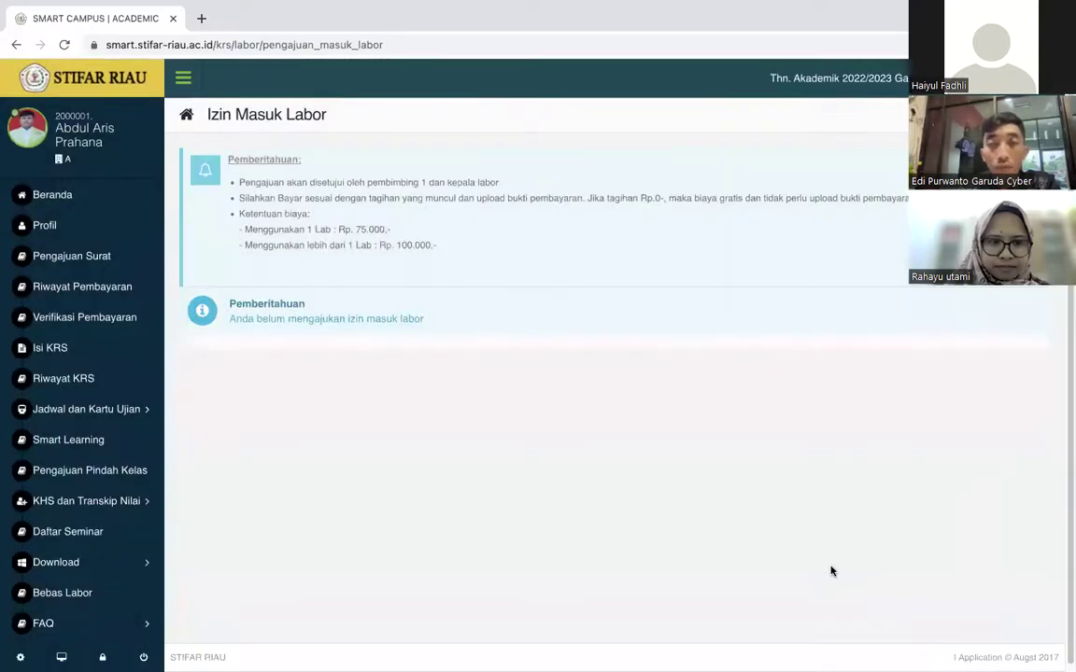
Reopen the permit form and tick Laboratorium Kimia Farmasi.
left_click(932, 291)
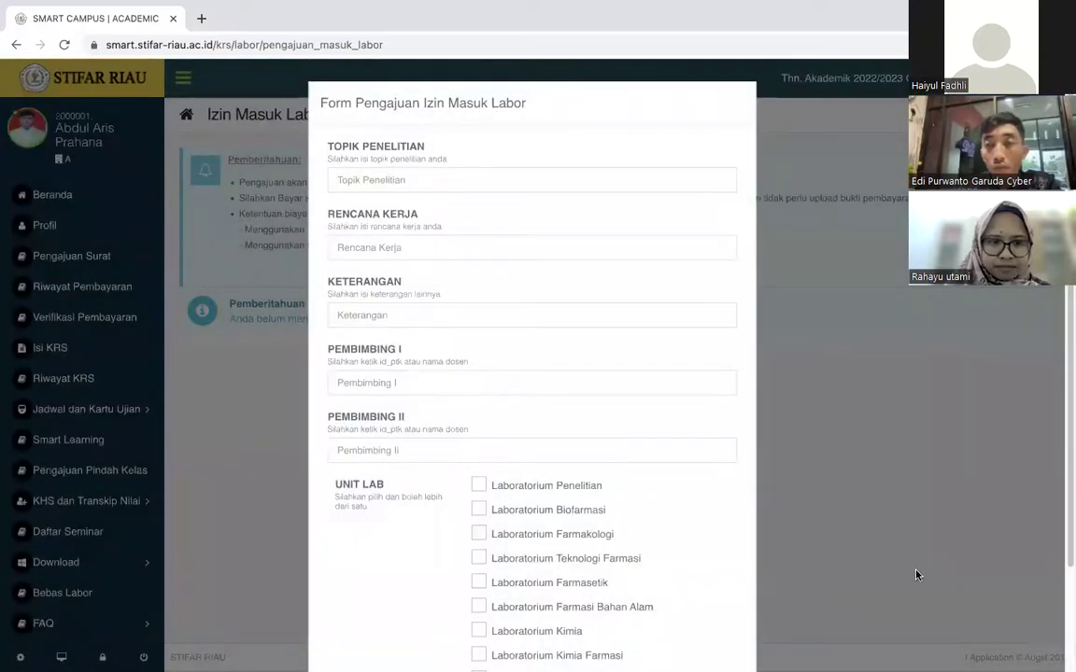
scroll(940, 487, "down", 2)
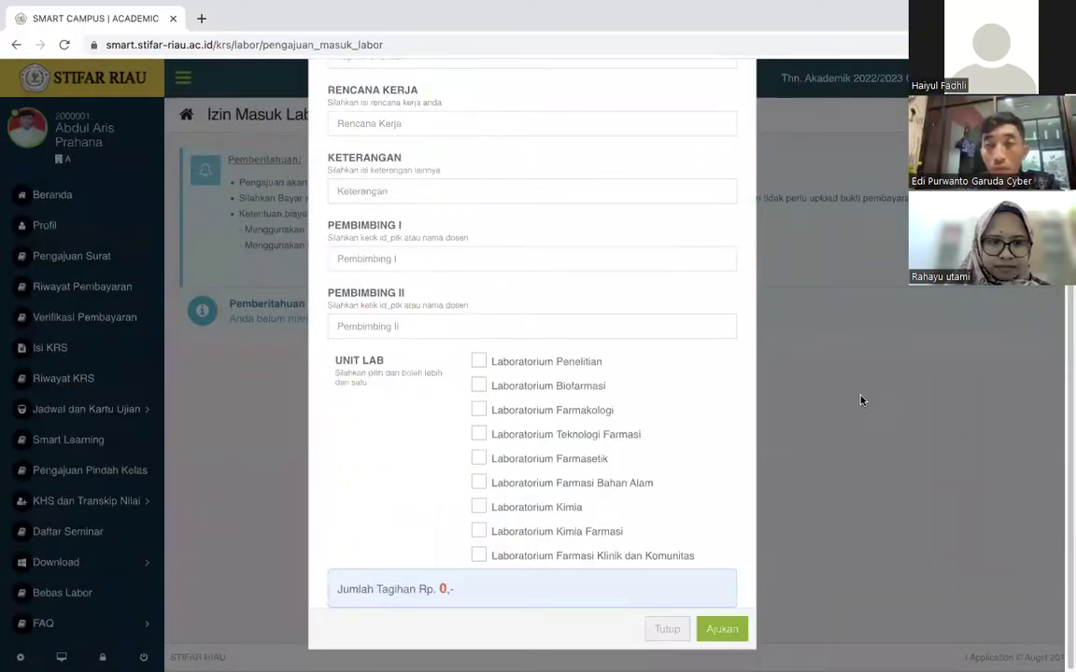
scroll(678, 428, "up", 2)
scroll(503, 384, "down", 2)
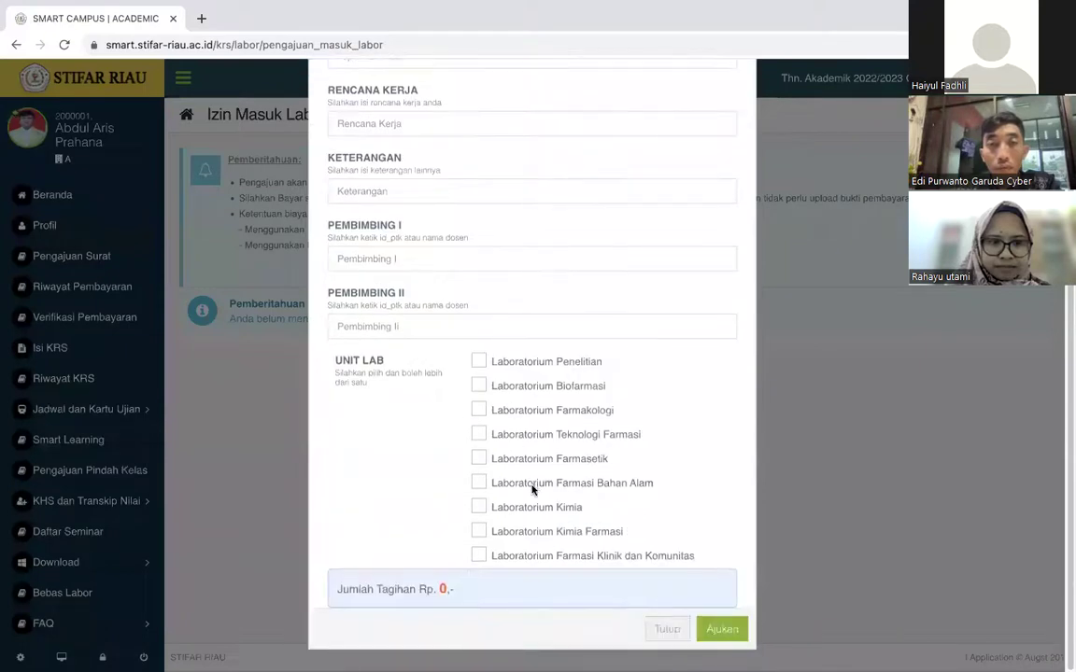
left_click(480, 531)
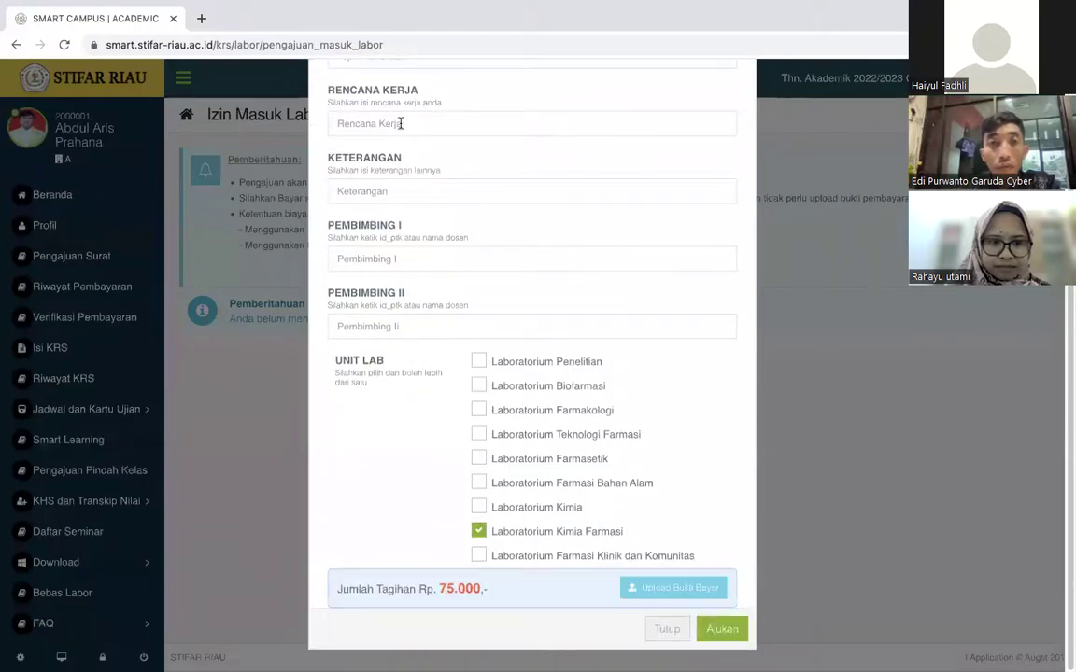
scroll(387, 117, "up", 3)
Fill in topic 'topik', work plan 'rencana' and notes '-'.
left_click(390, 172)
type("topik")
key("Tab")
type("rencana")
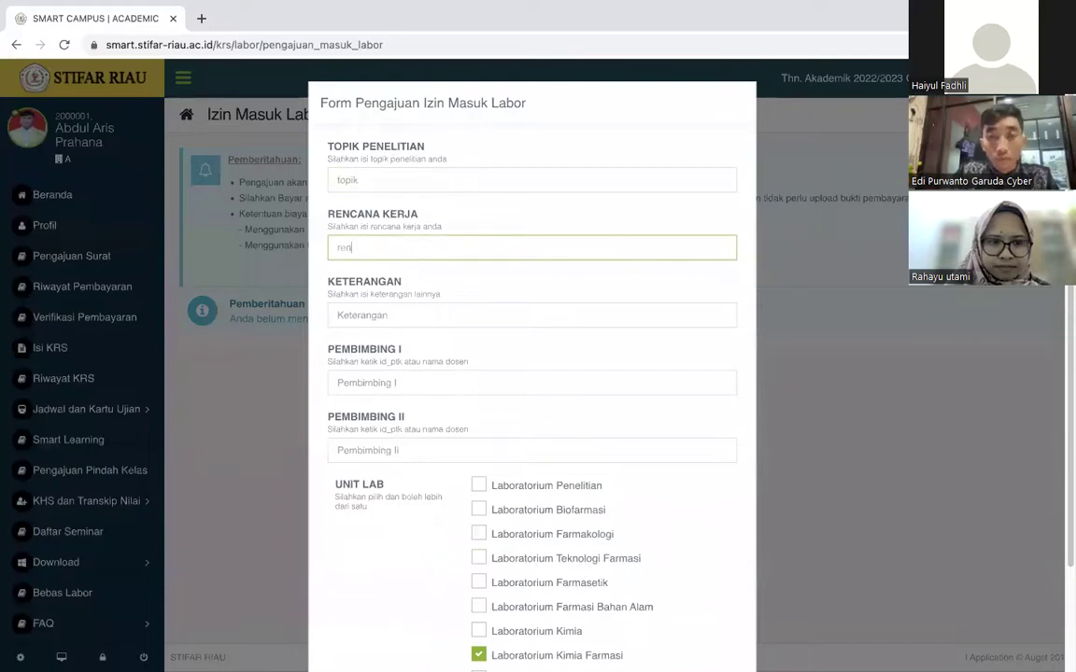
key("Tab")
type("-")
key("Tab")
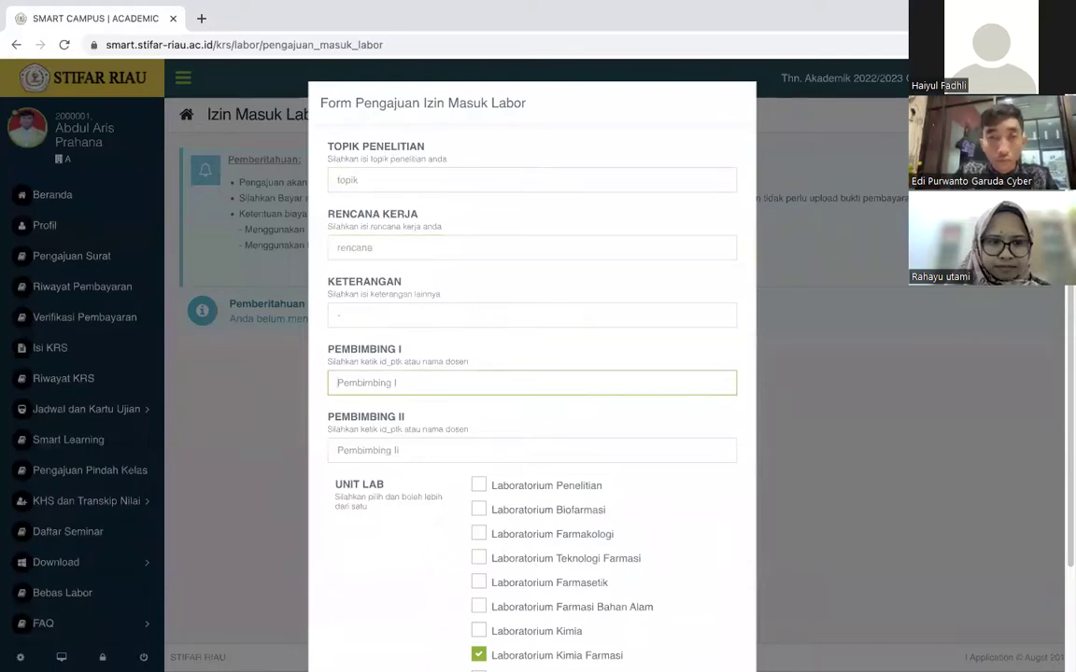
Choose both advisors from lecturer suggestions, keeping the fee at Rp. 75.000 without Laboratorium Kimia.
type("rahay")
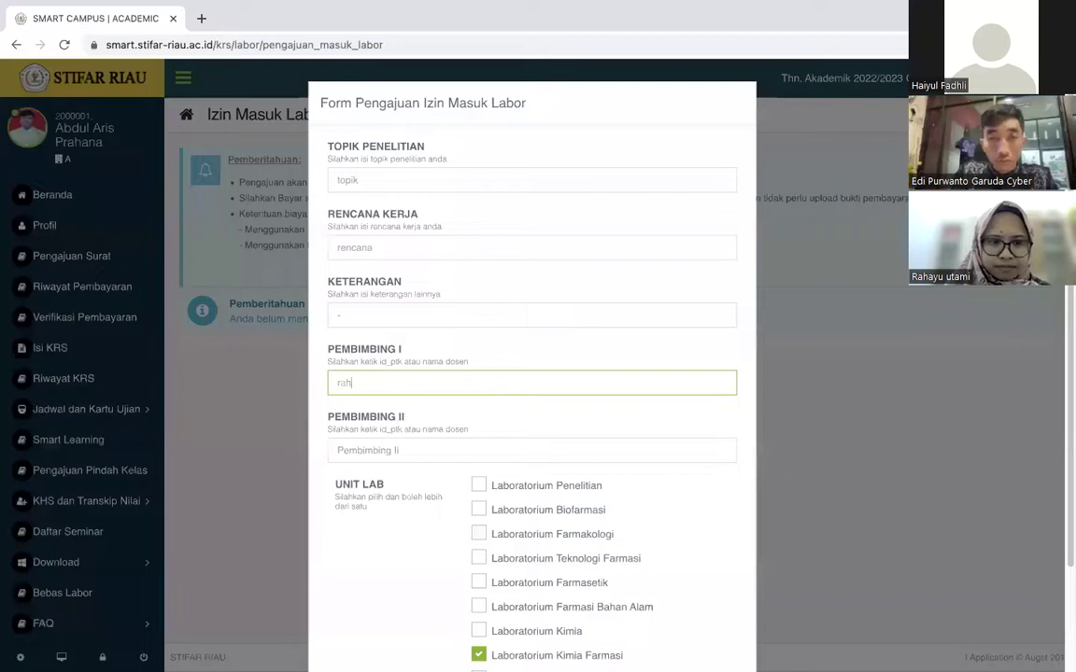
left_click(441, 422)
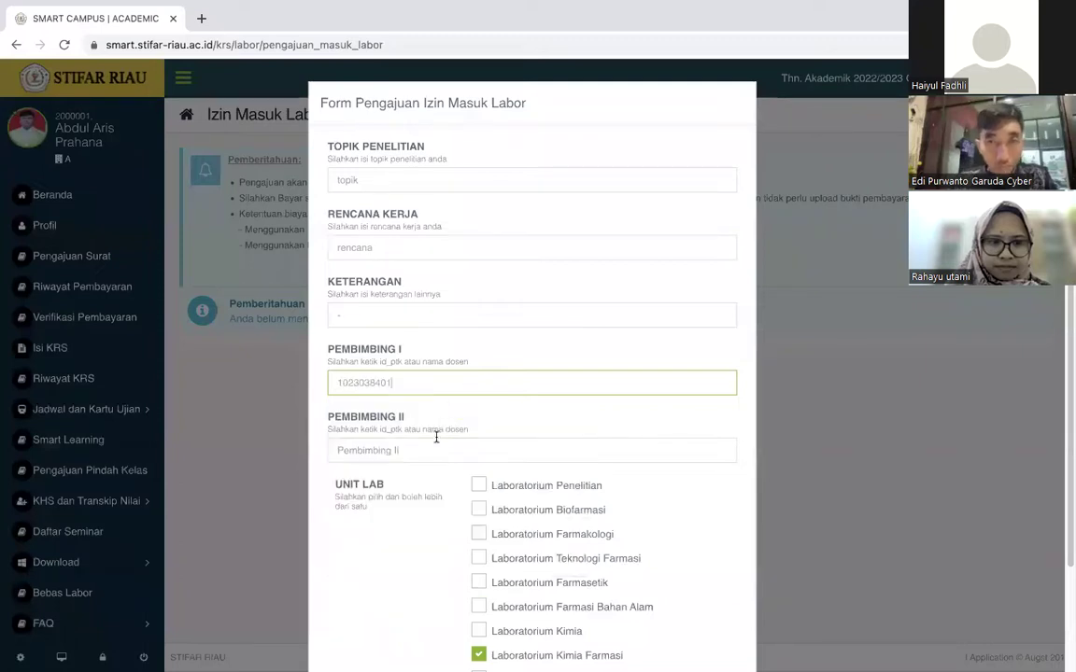
left_click(435, 445)
type("h")
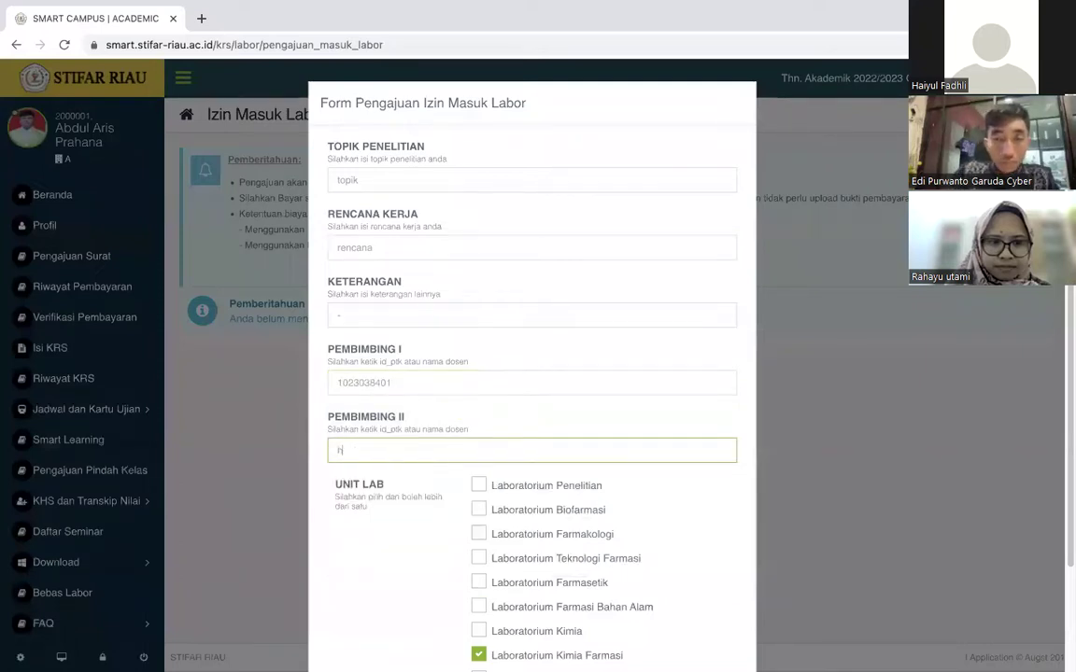
type("aiy")
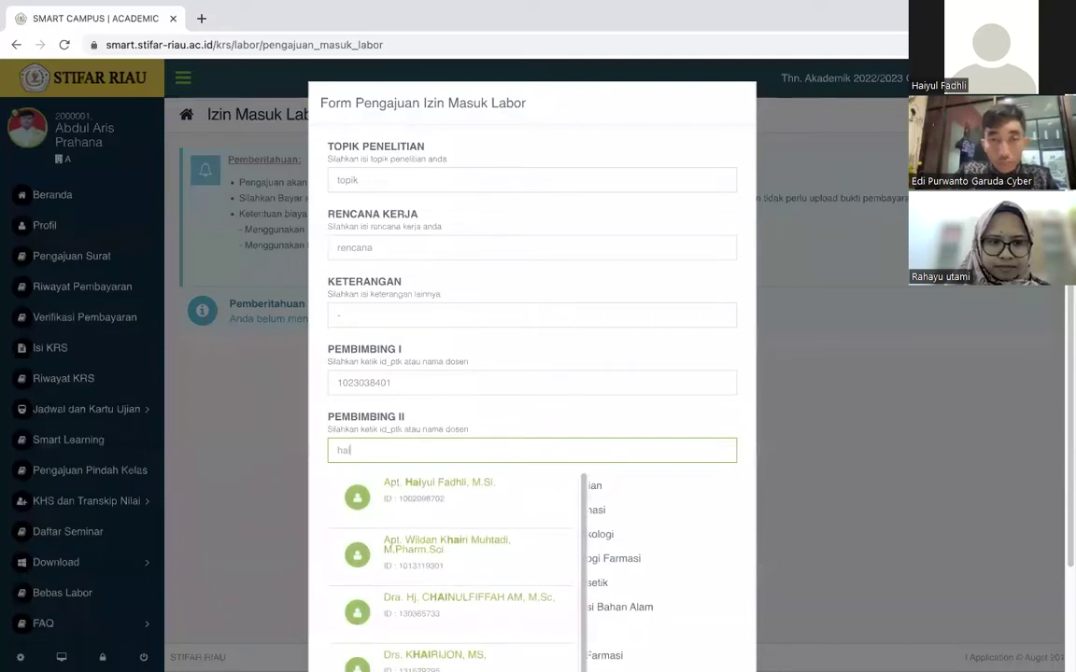
left_click(439, 482)
scroll(588, 451, "down", 3)
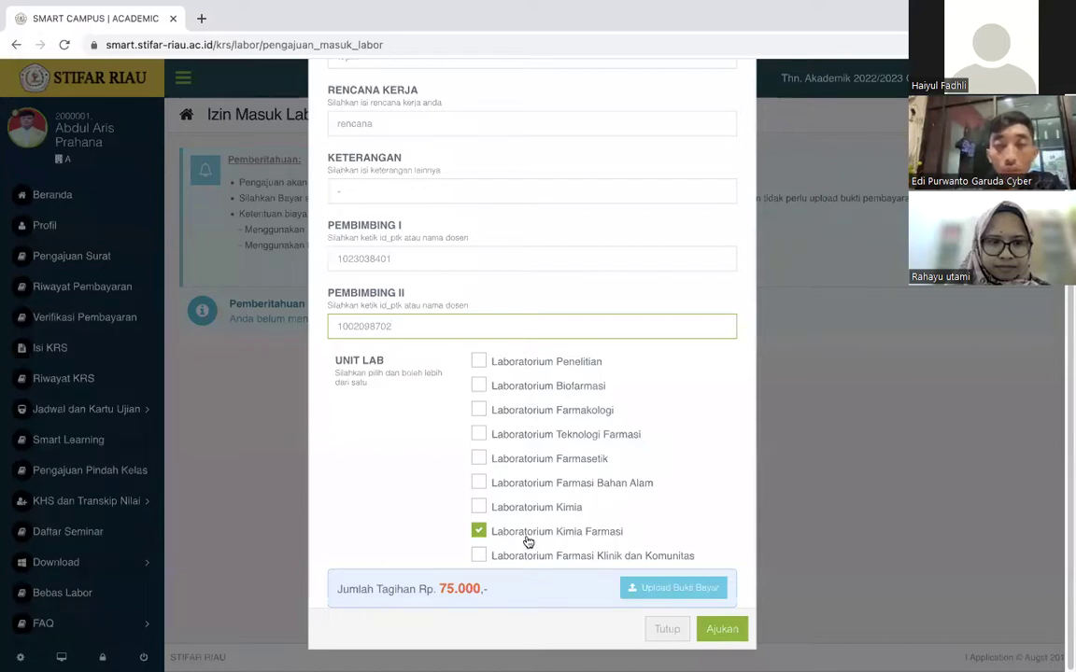
left_click(478, 512)
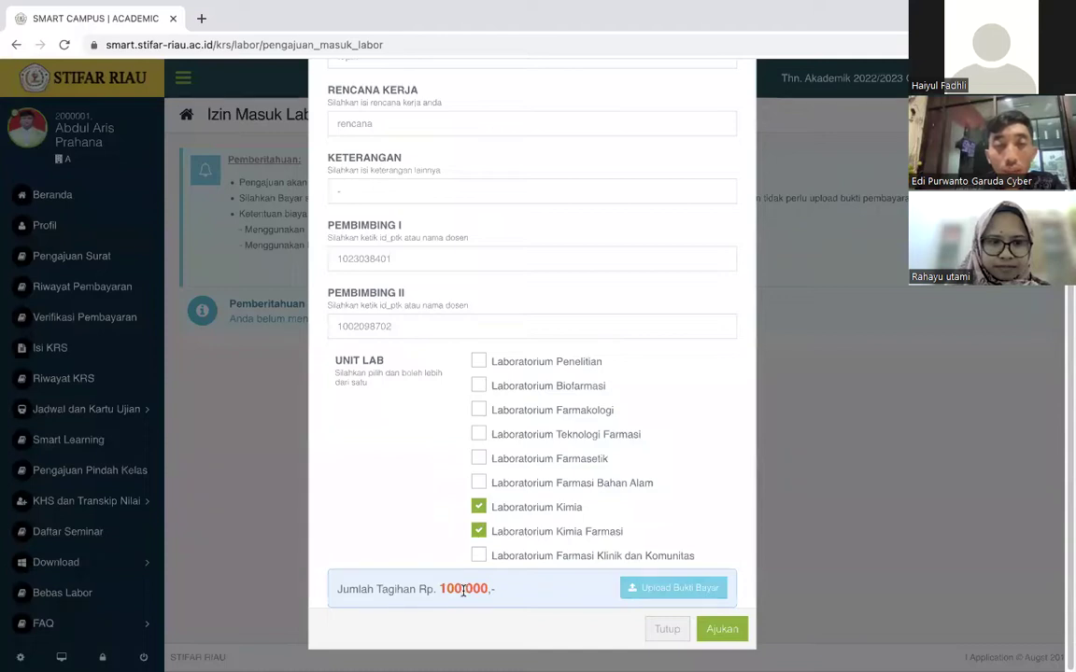
left_click(478, 509)
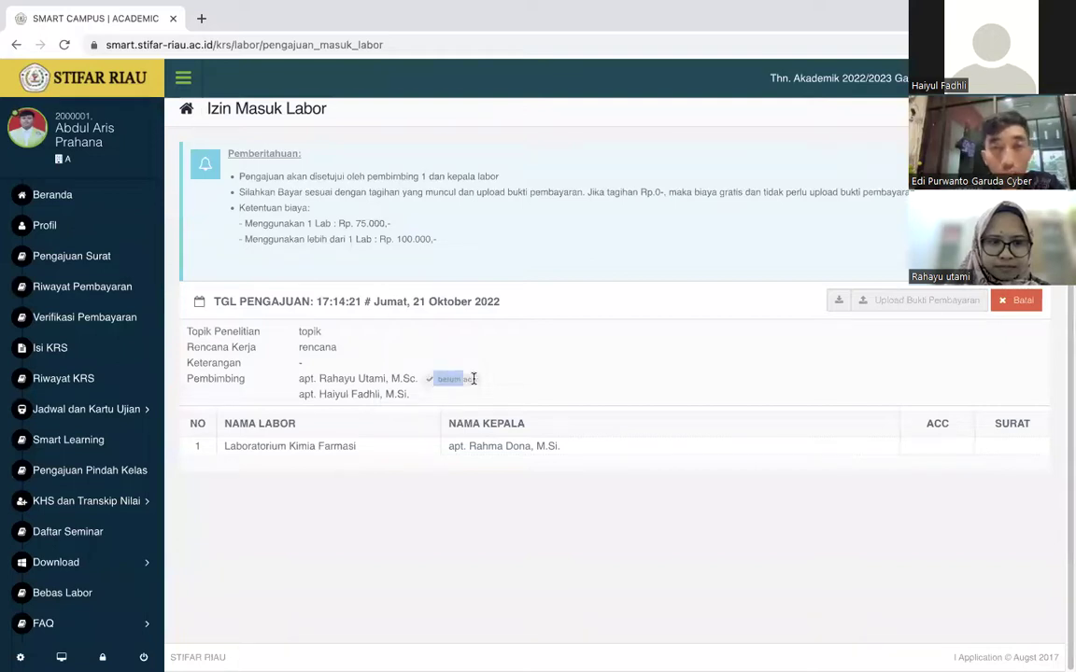
Review the submitted request's belum acc advisor status and the lab head's name.
left_click_drag(478, 384, 433, 384)
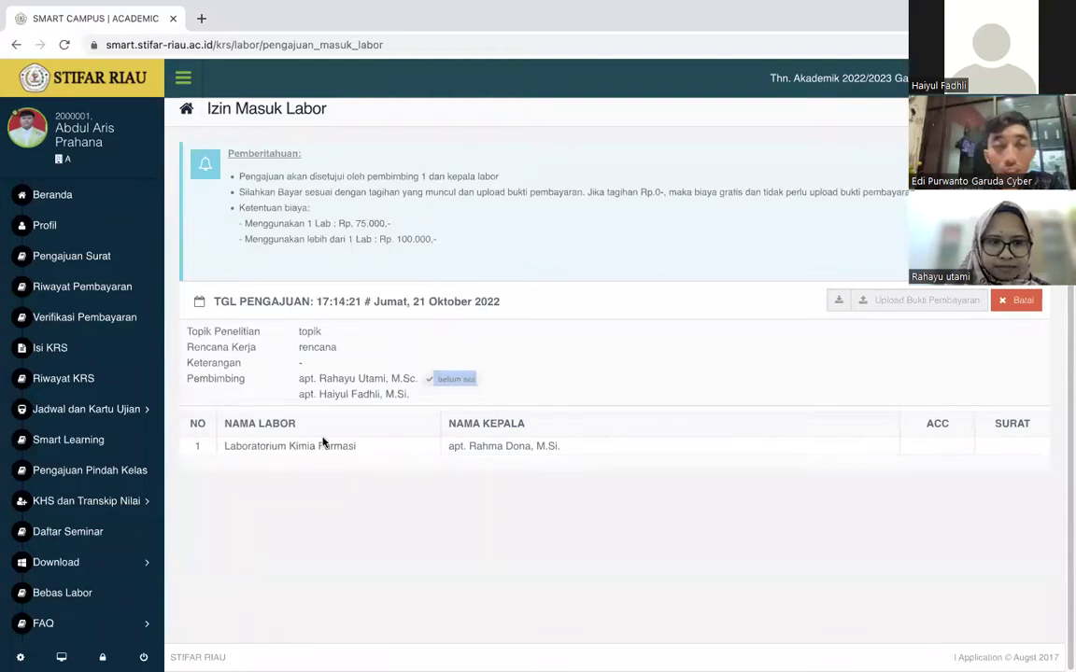
triple_click(543, 447)
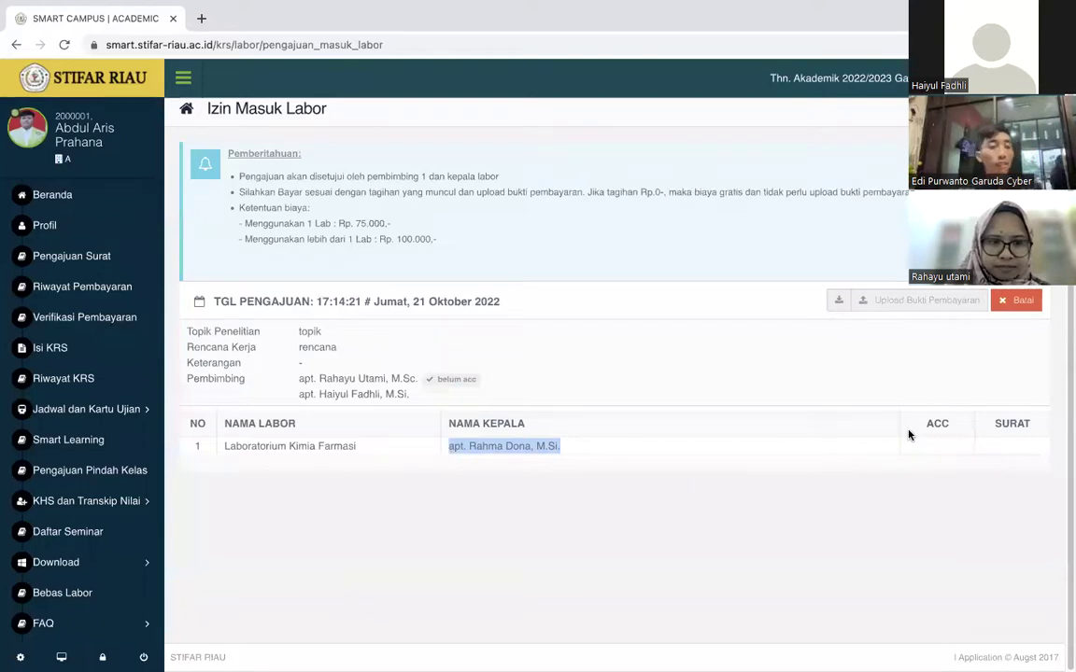
left_click(930, 445)
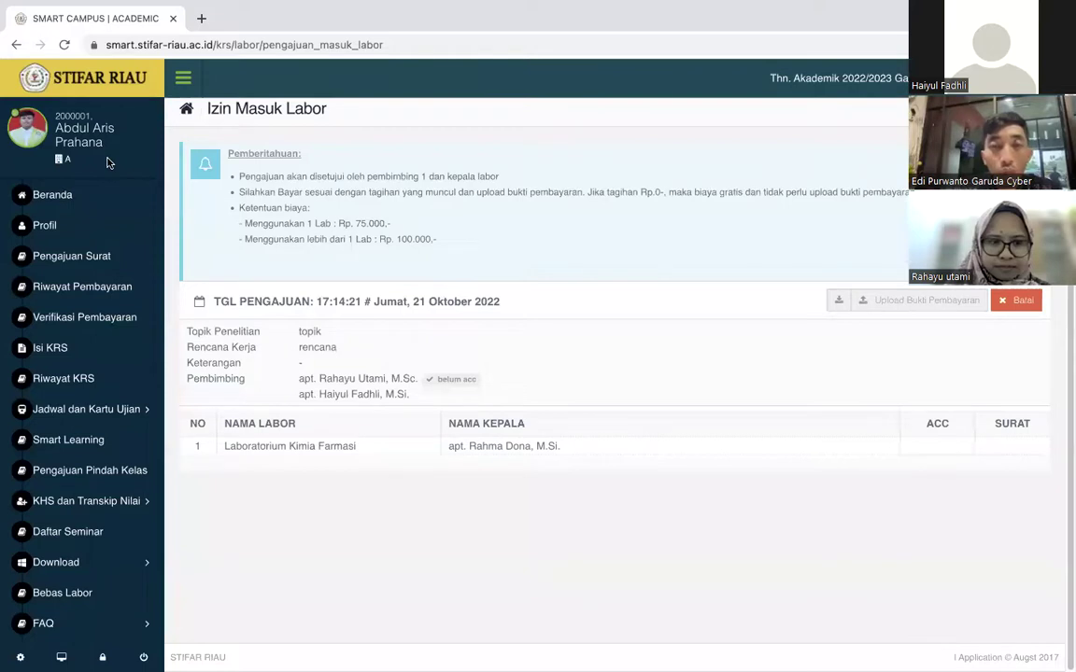
Reload the Izin Masuk Labor page to check for the advisor's approval.
left_click(65, 44)
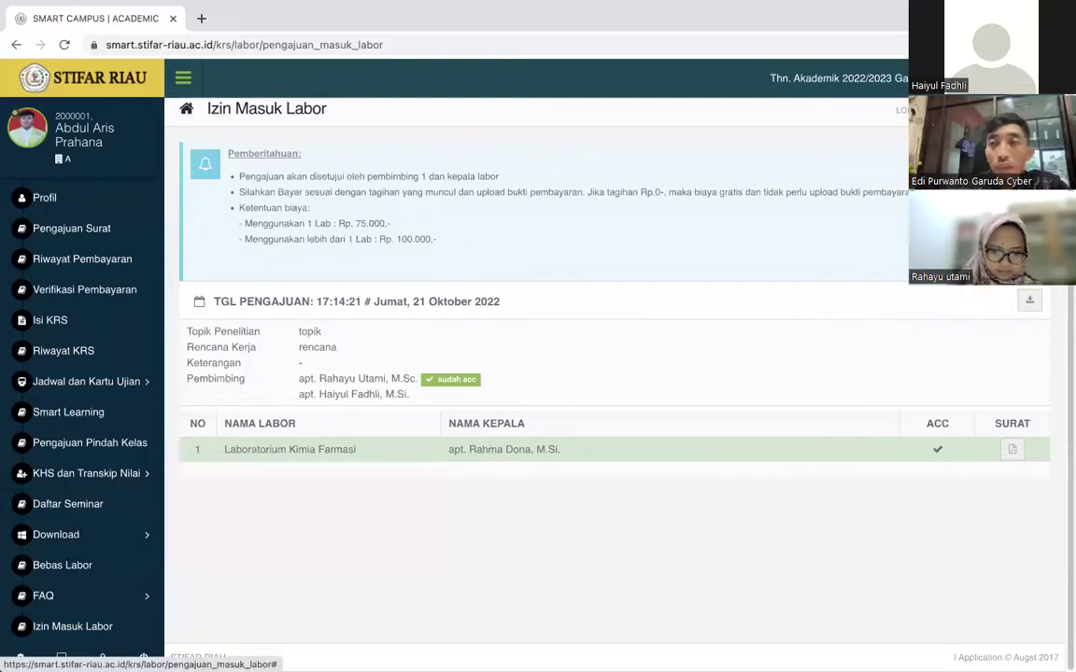
Log out and log back in with the student ID, password and captcha answer 20.
left_click(668, 132)
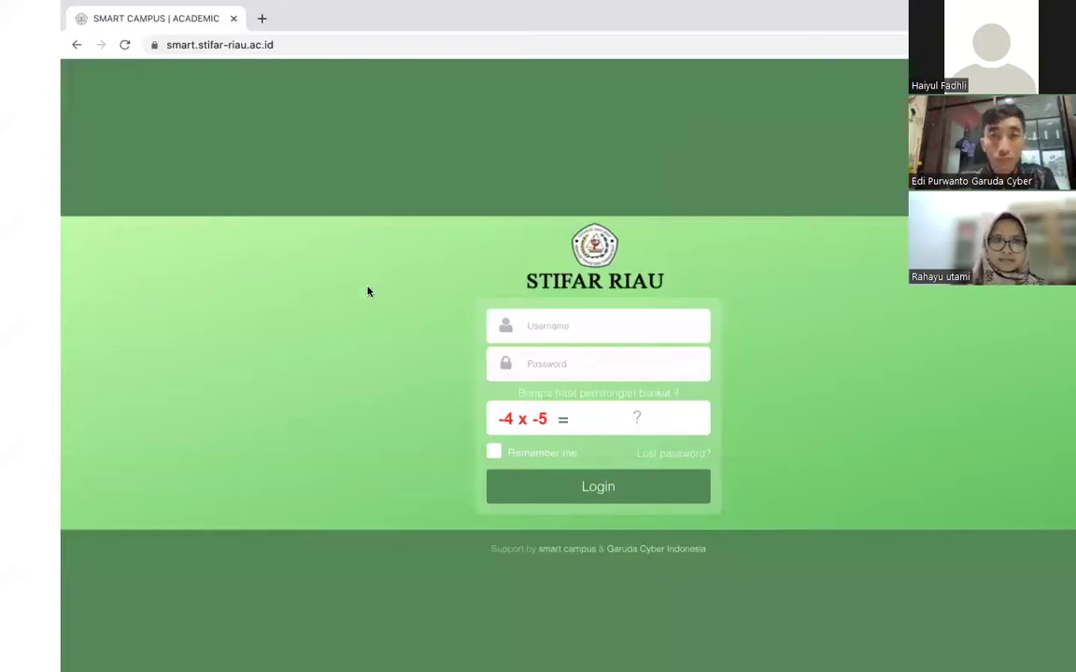
left_click(509, 322)
type("1901002")
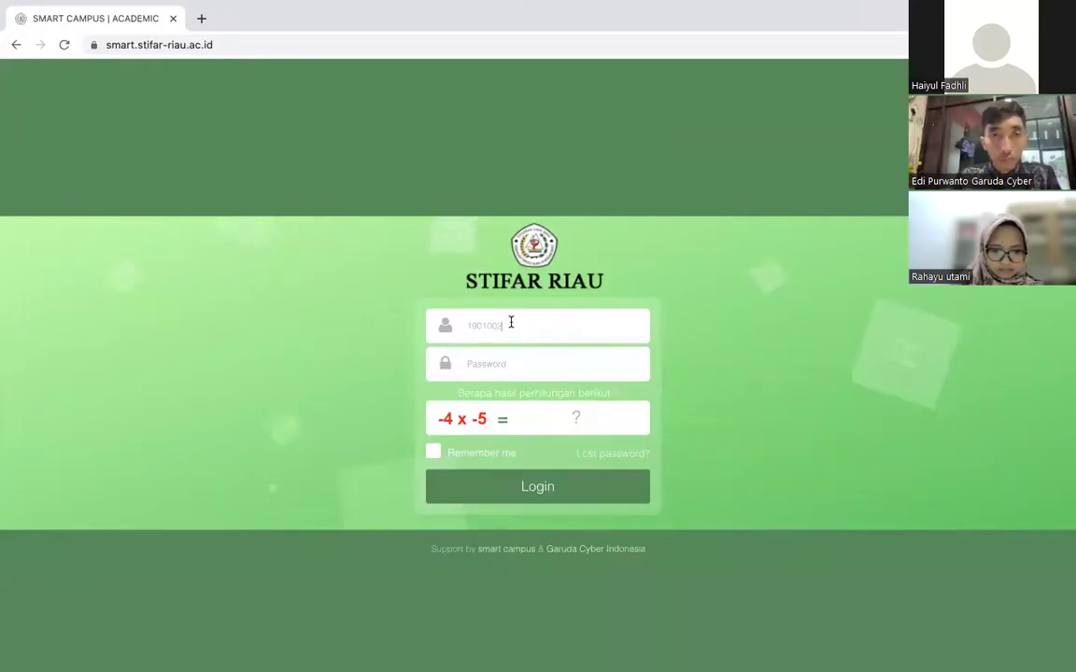
left_click(488, 368)
type("******")
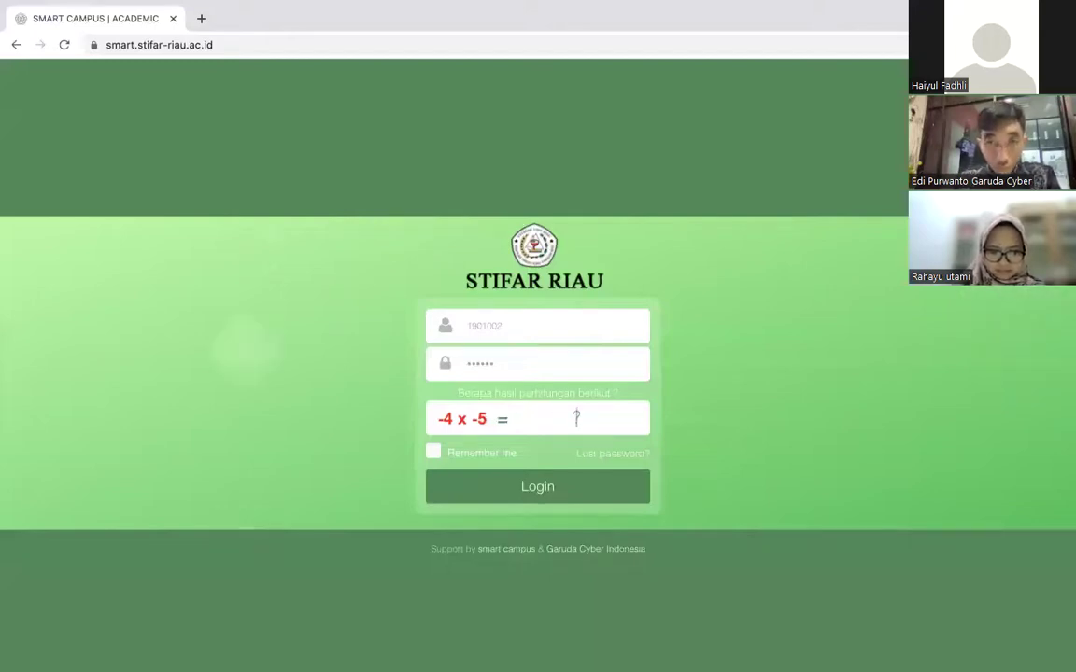
type("20")
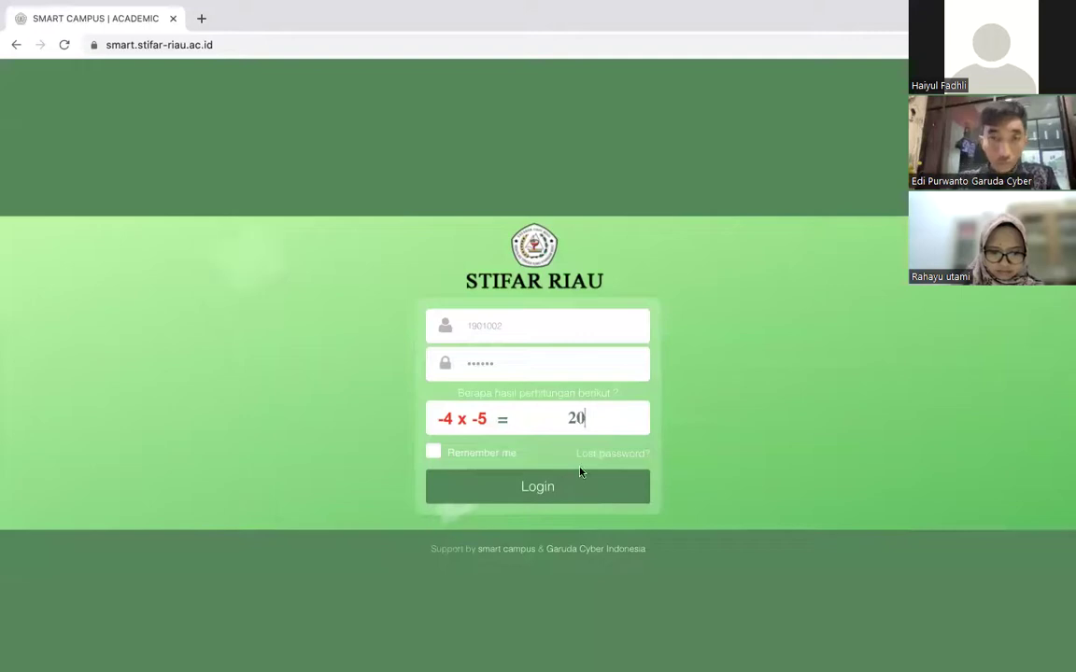
left_click(581, 474)
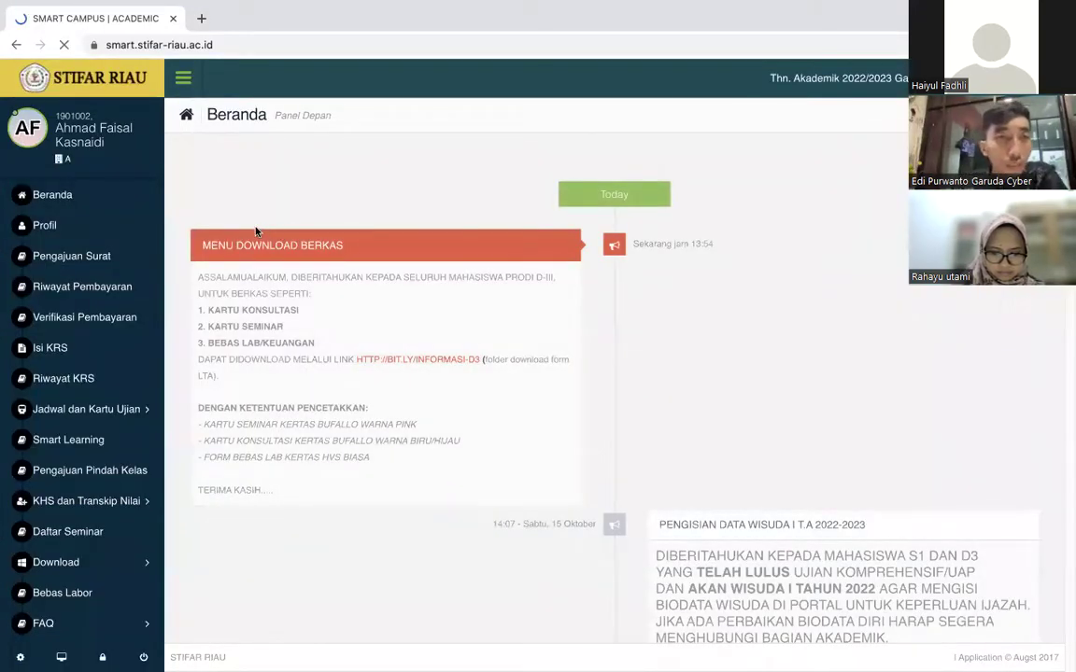
Open Bebas Labor and review the 21 Oktober 2022 request's notice and lab analysts.
scroll(89, 576, "down", 1)
left_click(76, 567)
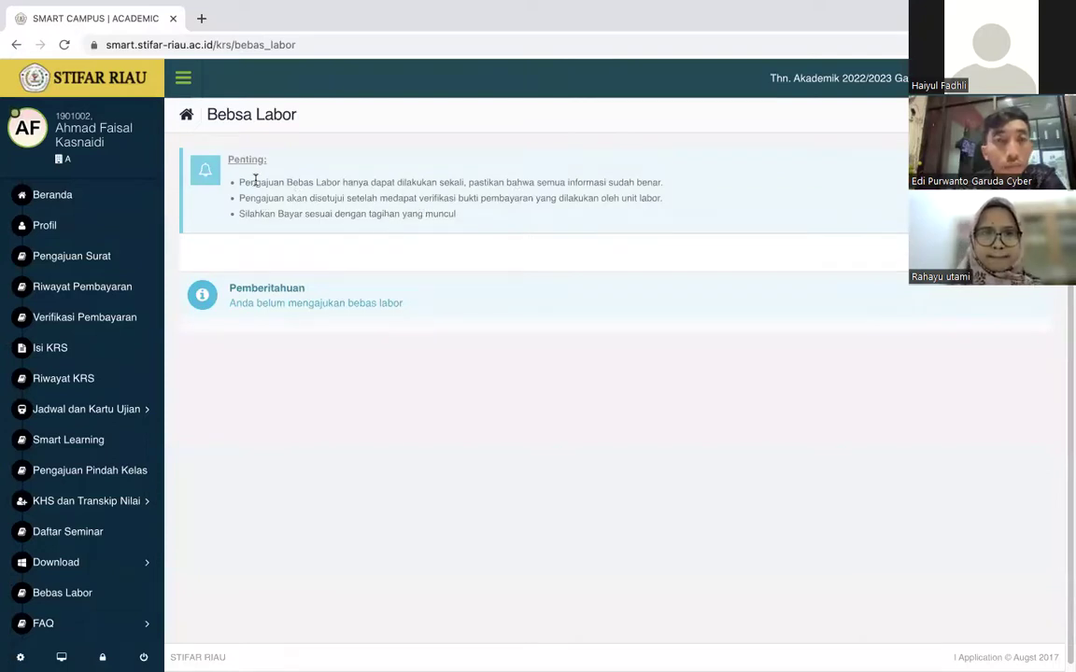
left_click_drag(233, 182, 323, 198)
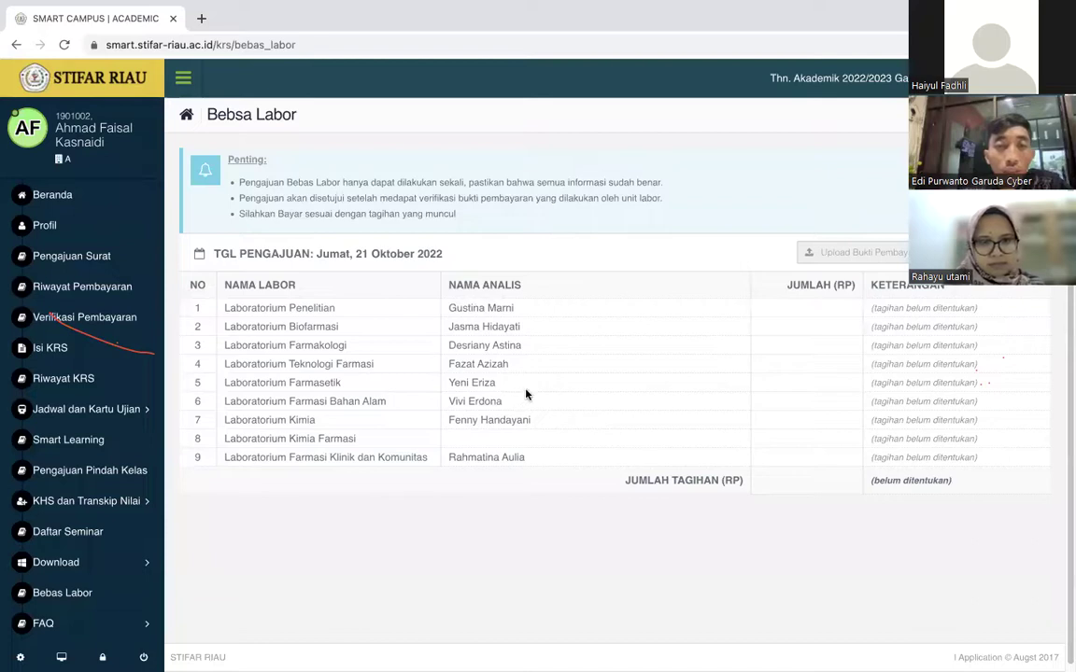
triple_click(516, 310)
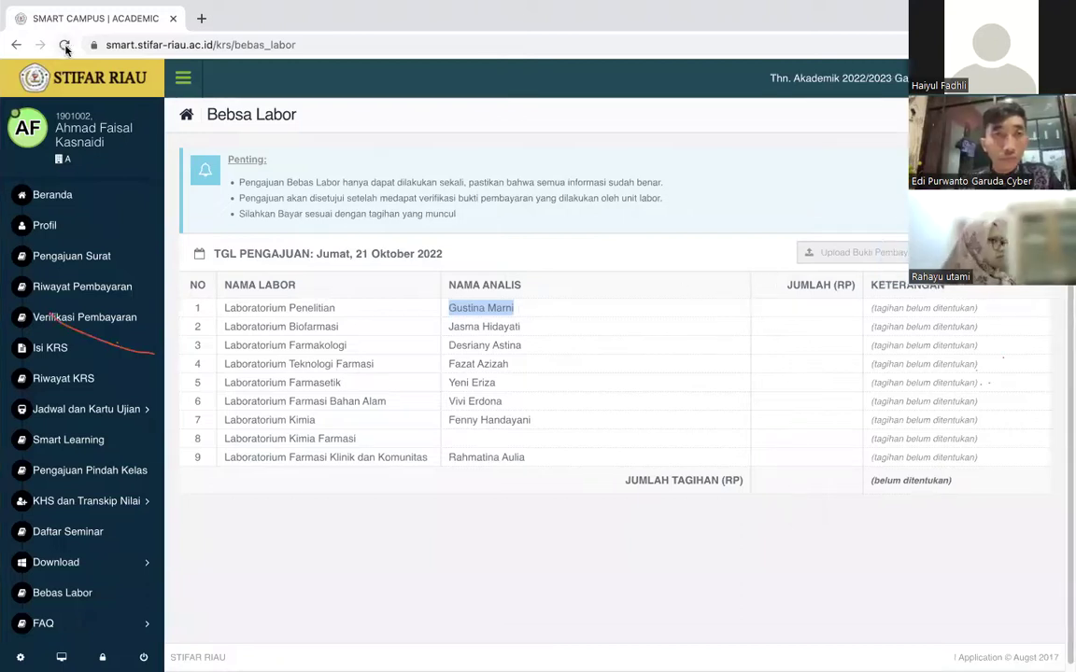
Reload Bebas Labor to see the 10.000 per-lab fees marked LUNAS.
left_click(64, 45)
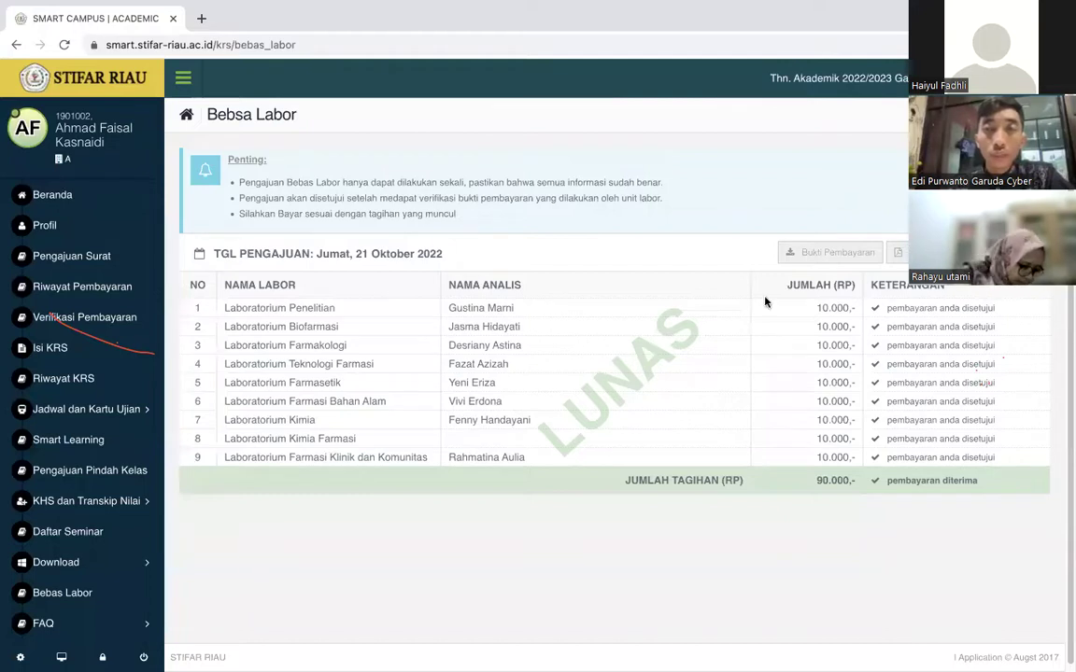
double_click(834, 307)
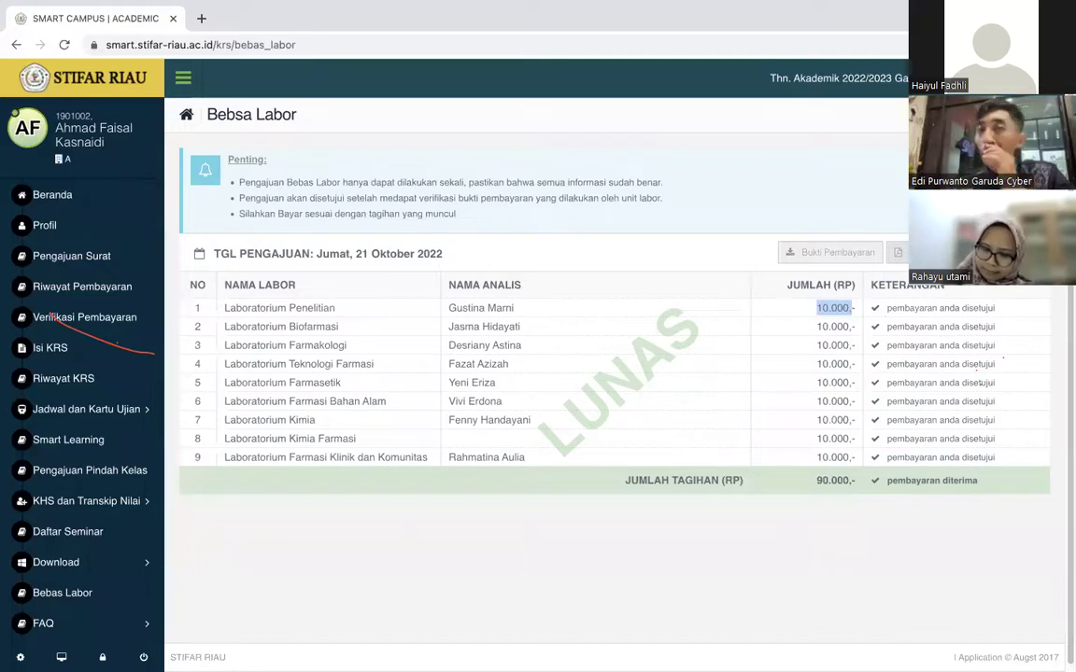
Open the Surat Keterangan Bebas Laboratorium PDF, skim it, and return to Bebas Labor.
left_click(898, 253)
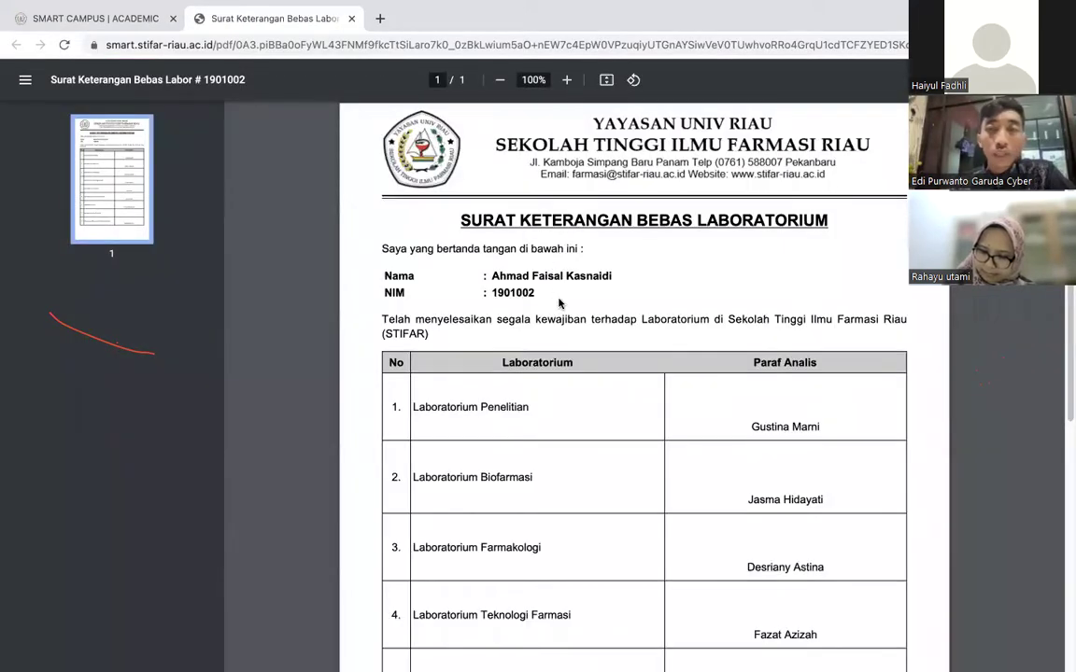
scroll(654, 308, "down", 5)
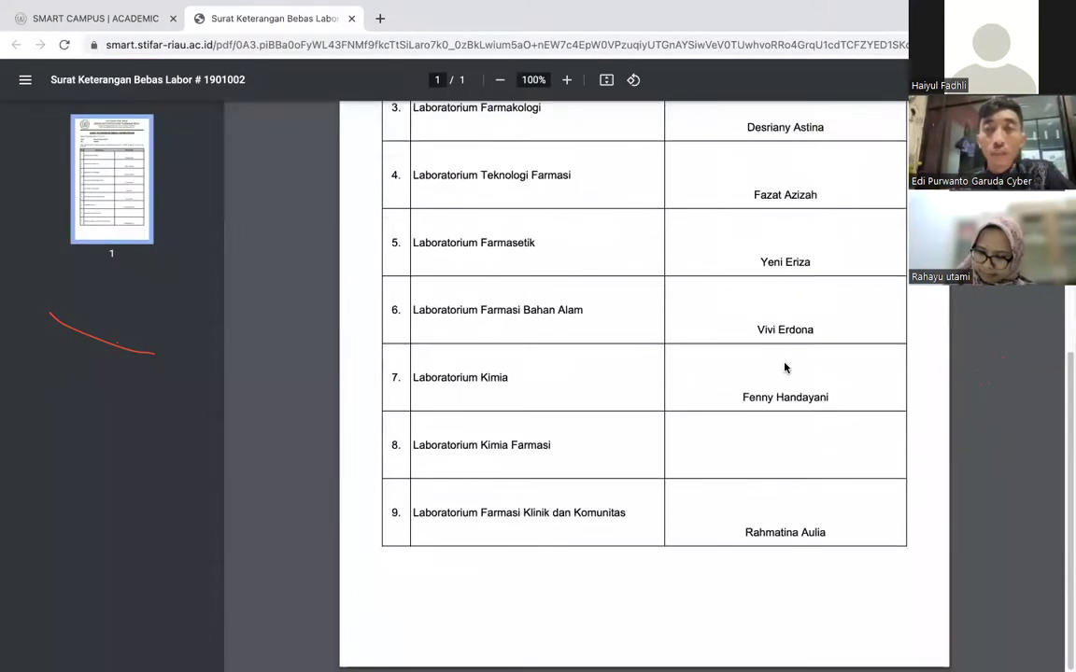
scroll(690, 332, "up", 5)
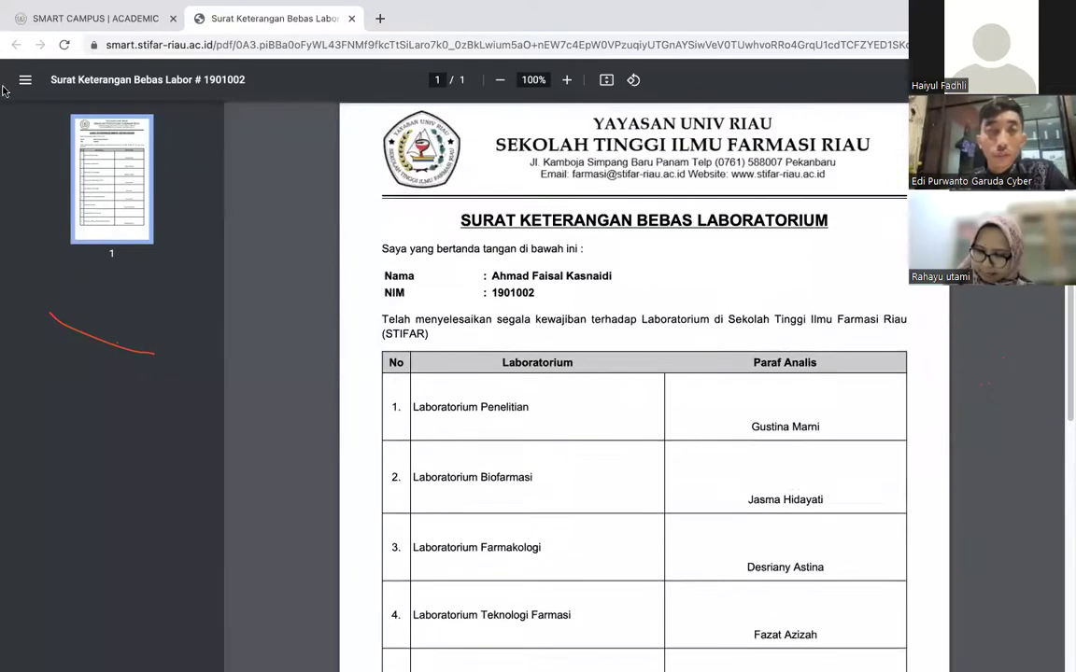
left_click(111, 26)
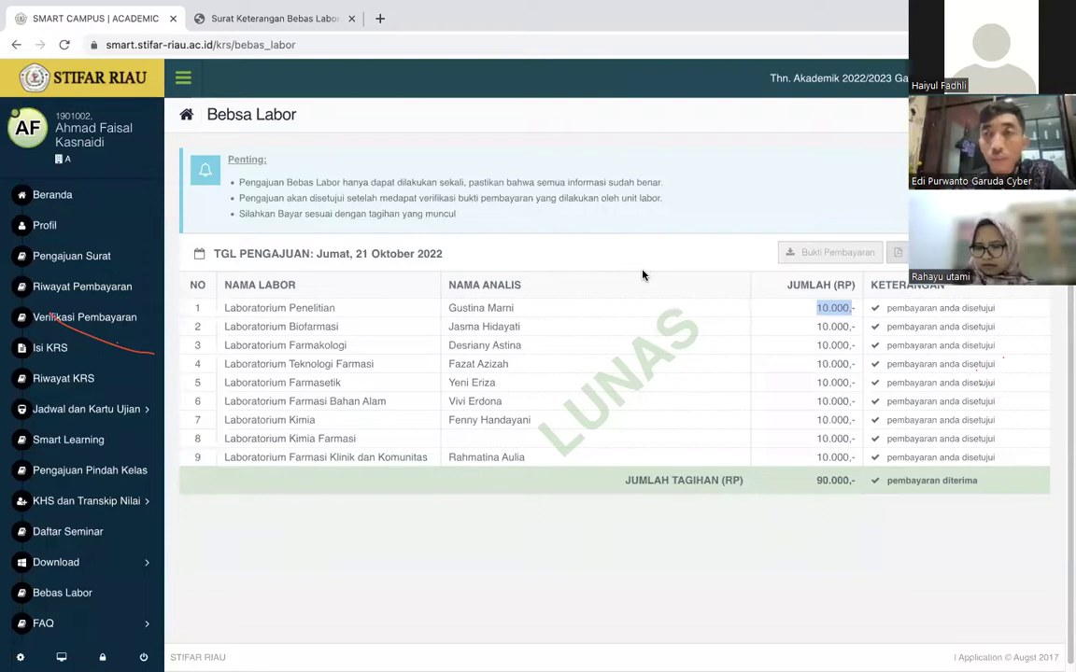
Revisit the certificate PDF, then scroll through the paid Bebas Labor table.
left_click(264, 19)
scroll(762, 432, "down", 4)
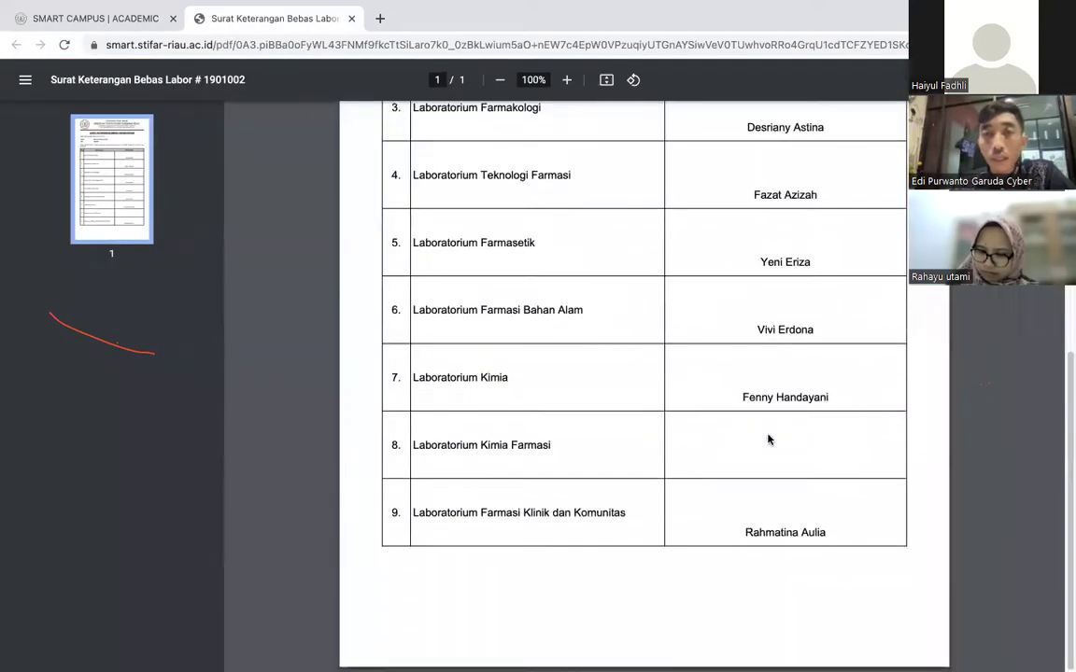
scroll(768, 437, "up", 2)
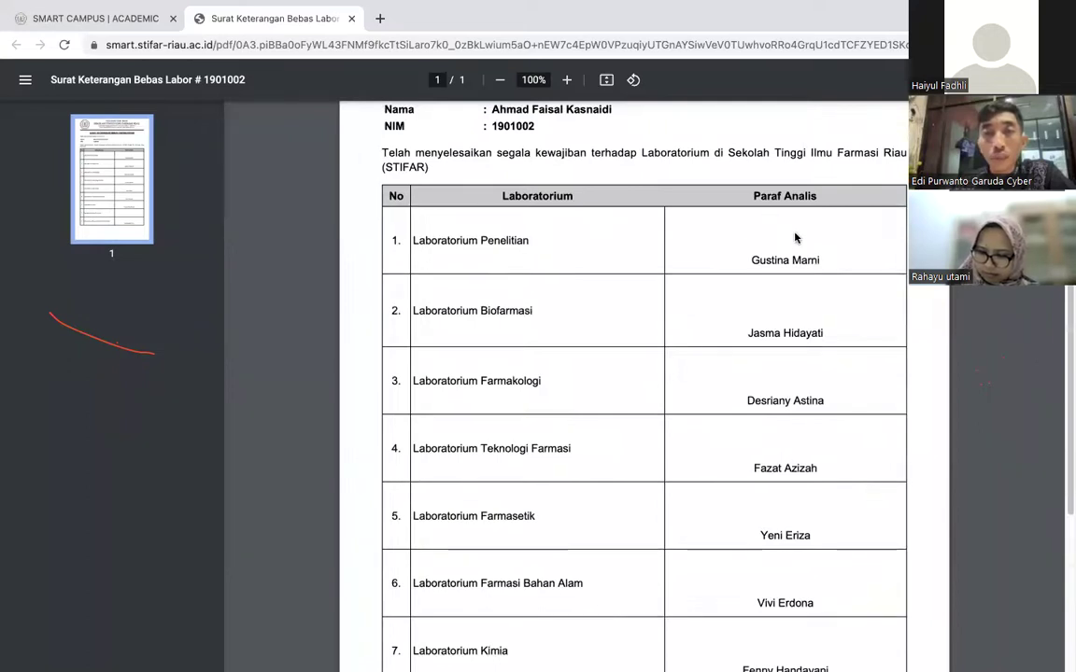
scroll(779, 453, "down", 3)
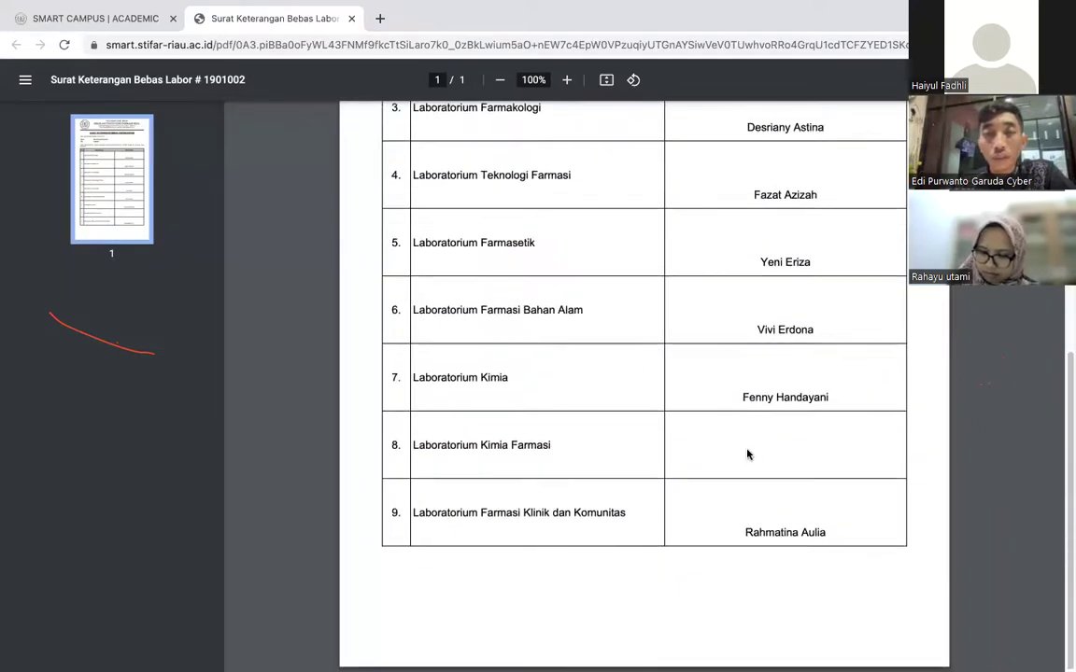
left_click(82, 19)
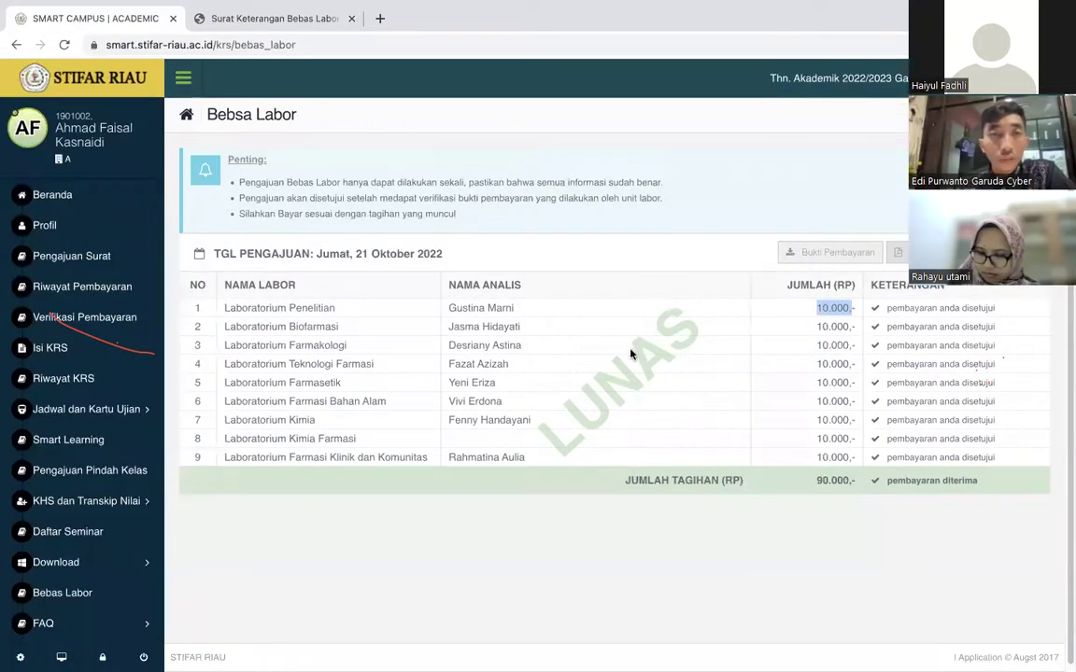
scroll(405, 323, "down", 1)
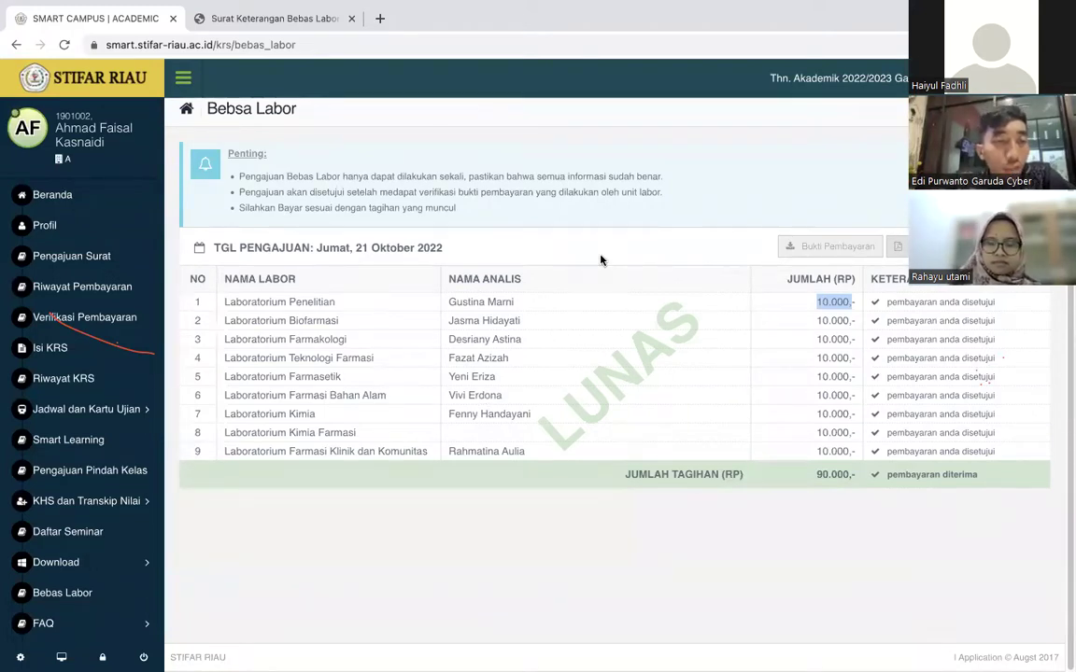
scroll(37, 464, "down", 1)
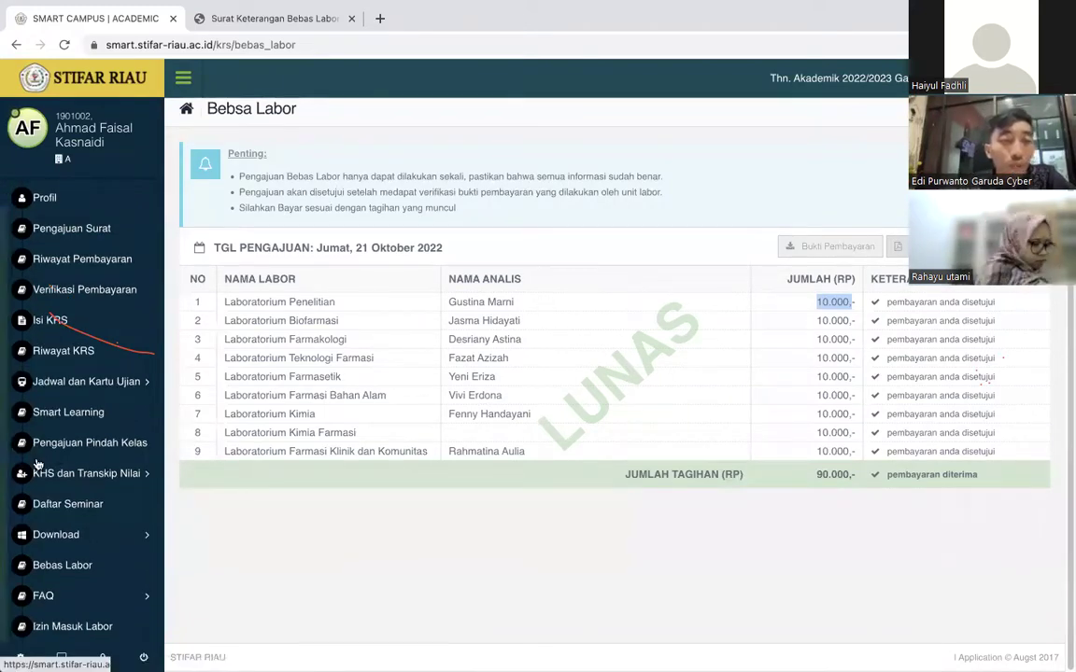